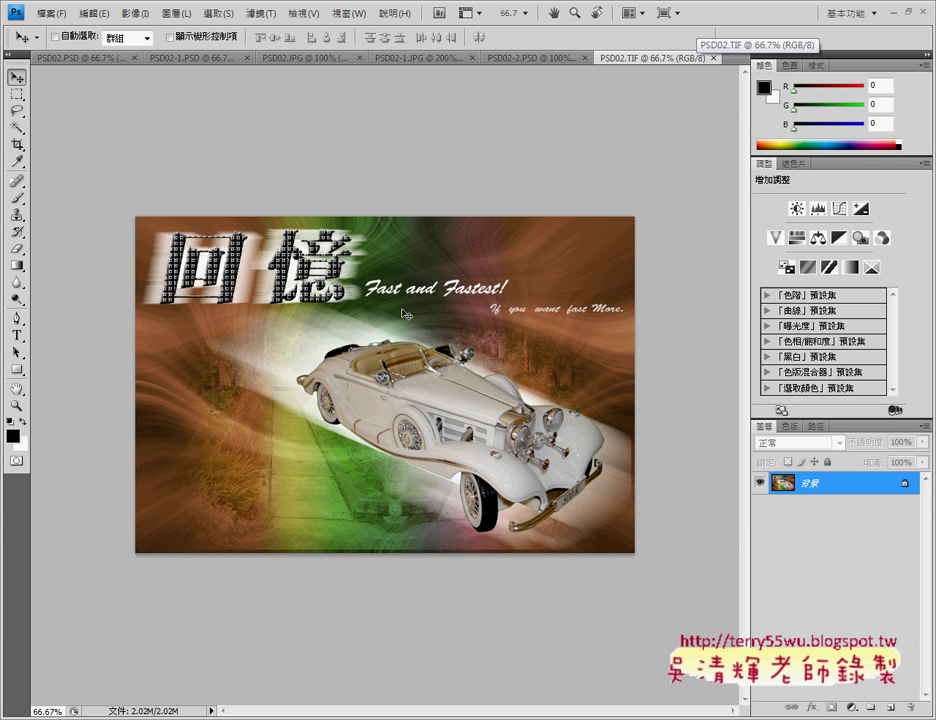
# Switch to the PSD02.PSD car composition document
pyautogui.click(76, 58)
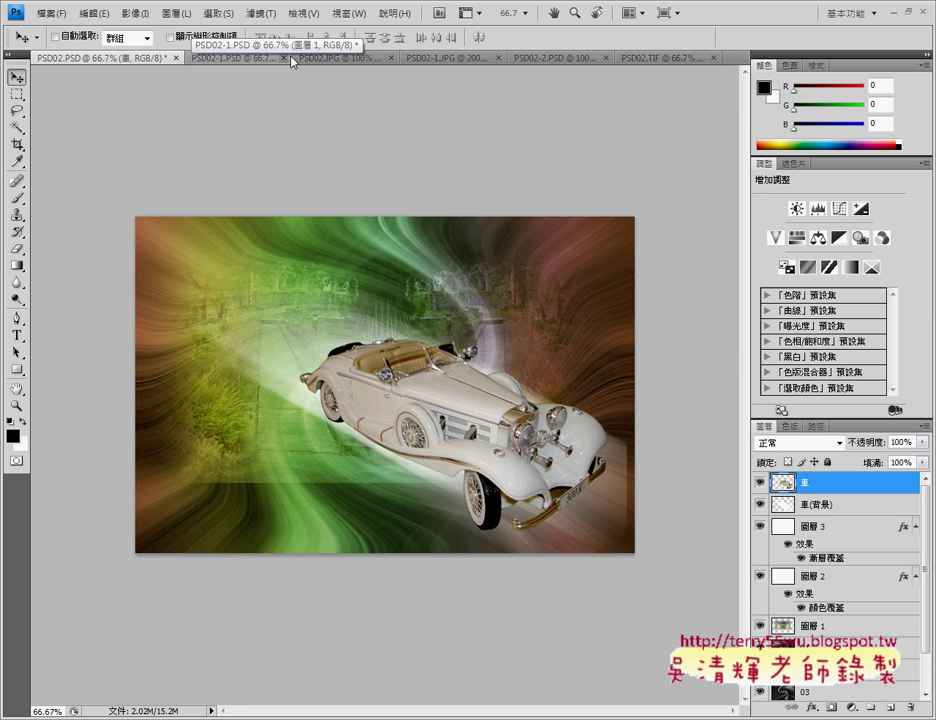
# In the PSD02-1.JPG 回憶 image, clear the selection and pick the Magic Wand tool
pyautogui.click(445, 58)
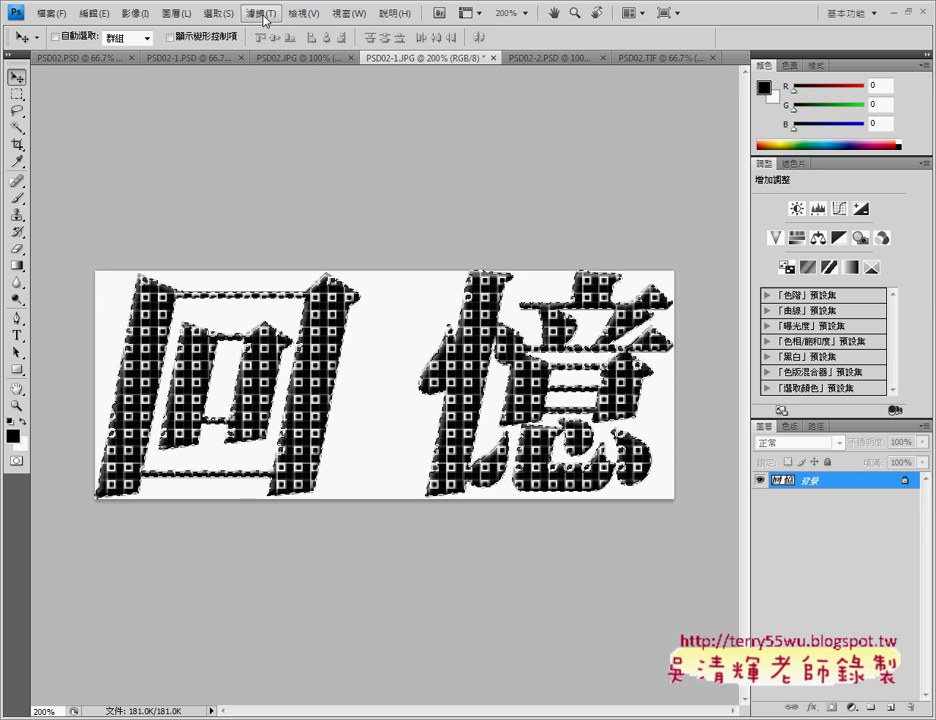
pyautogui.click(218, 14)
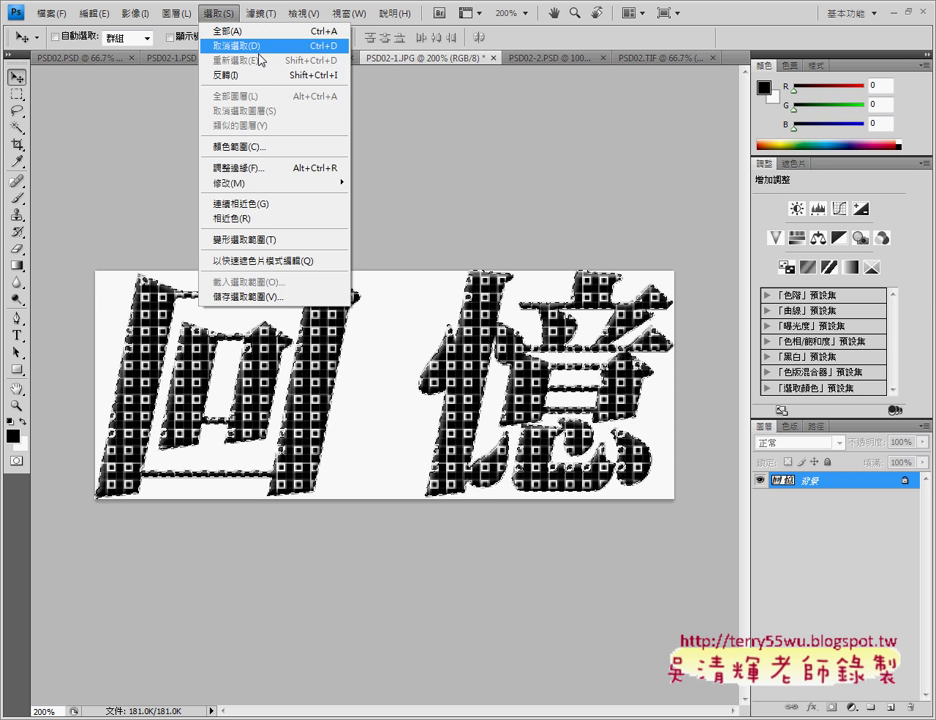
pyautogui.click(259, 60)
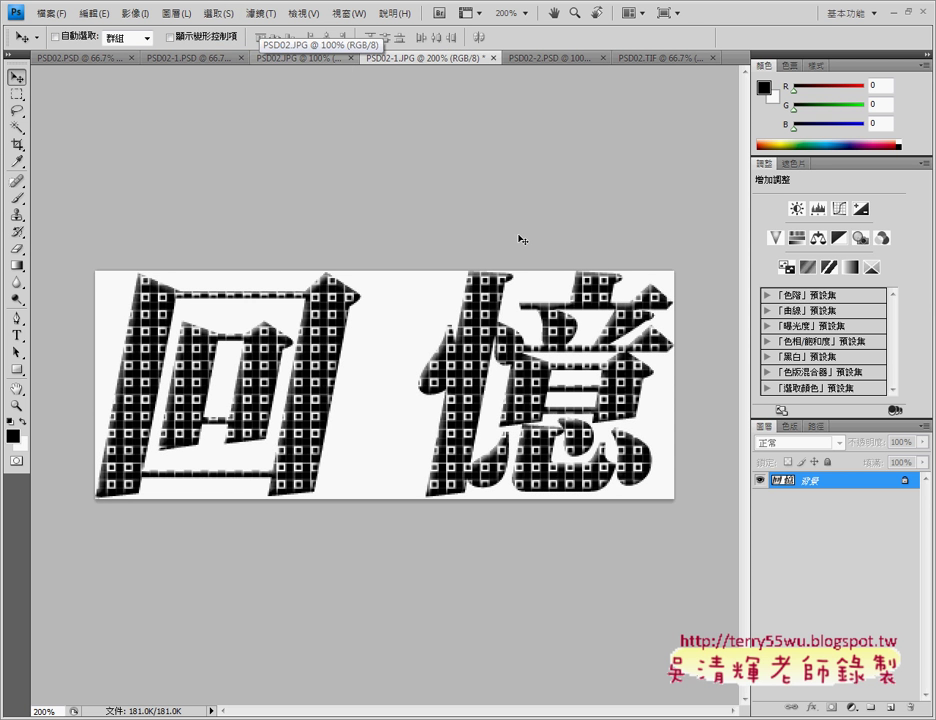
pyautogui.rightClick(783, 485)
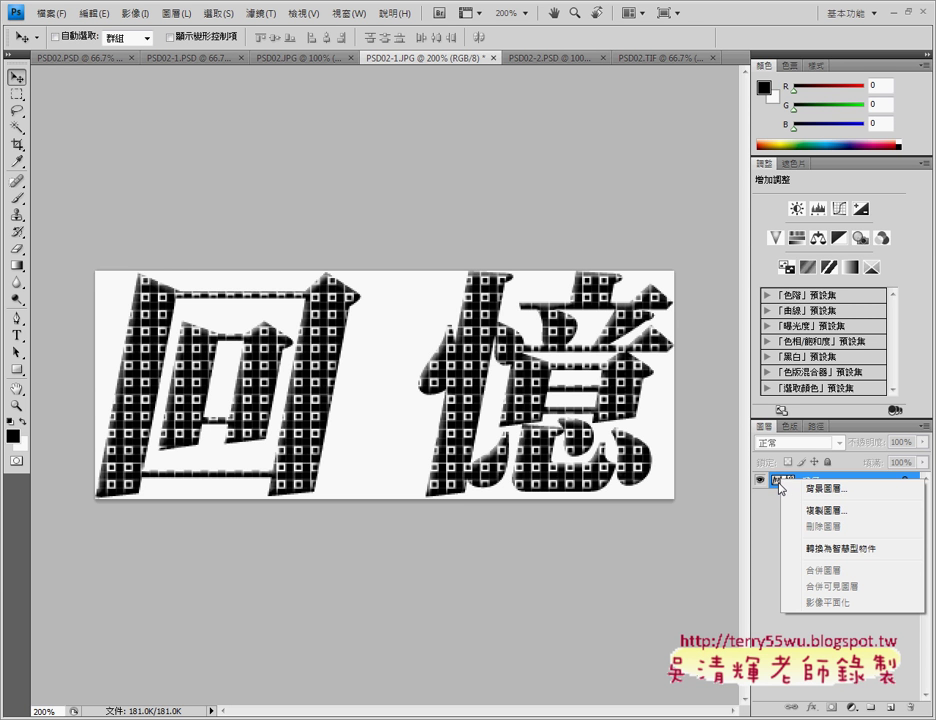
pyautogui.click(363, 321)
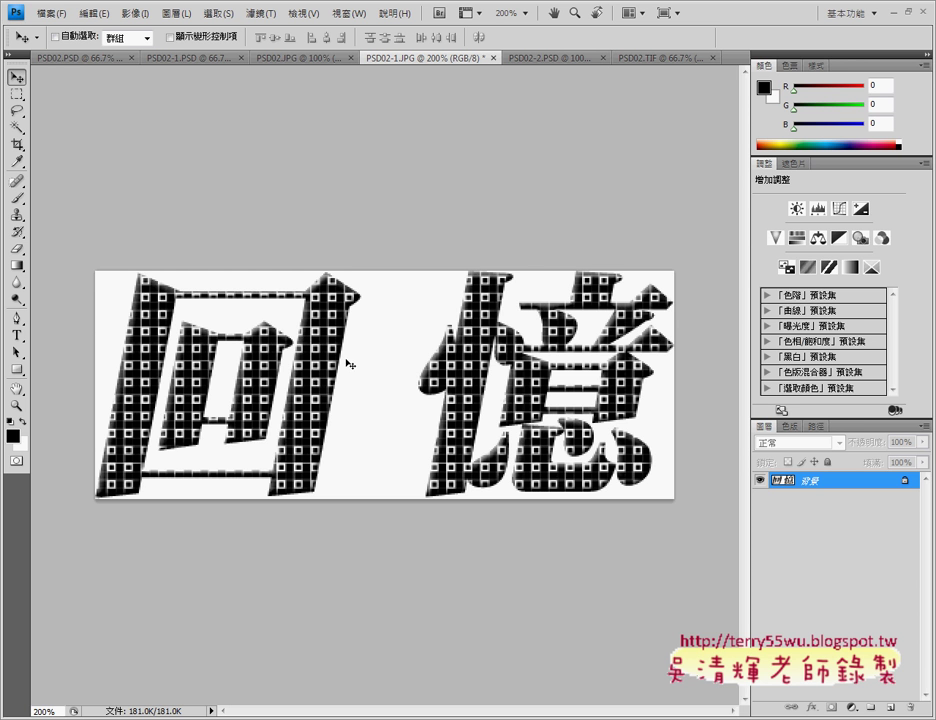
pyautogui.click(18, 128)
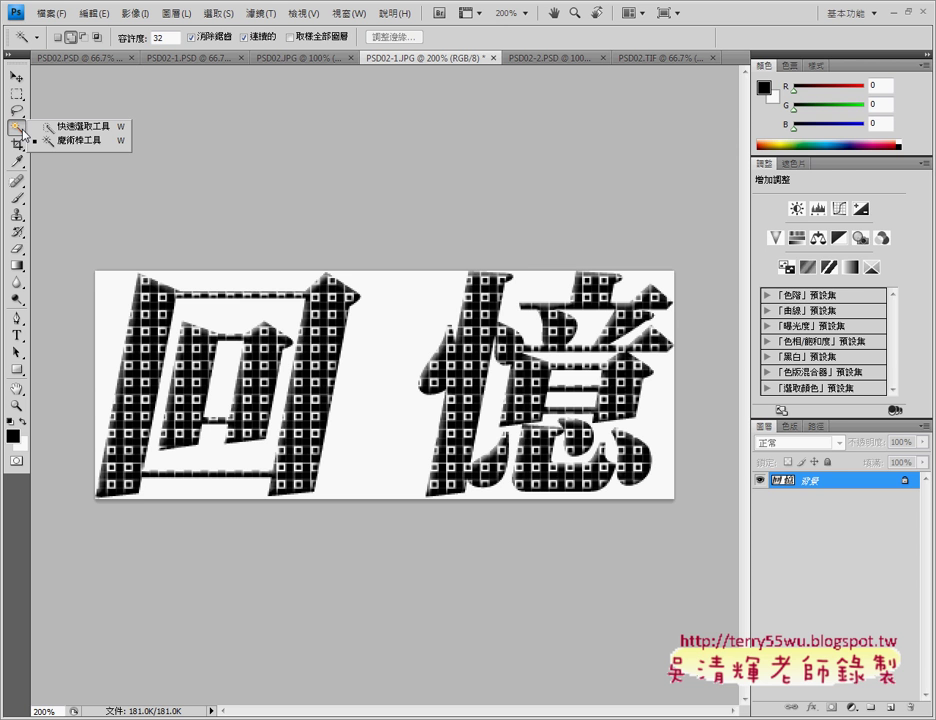
# Set the Magic Wand to Add to Selection and select the white background around 回憶
pyautogui.click(78, 140)
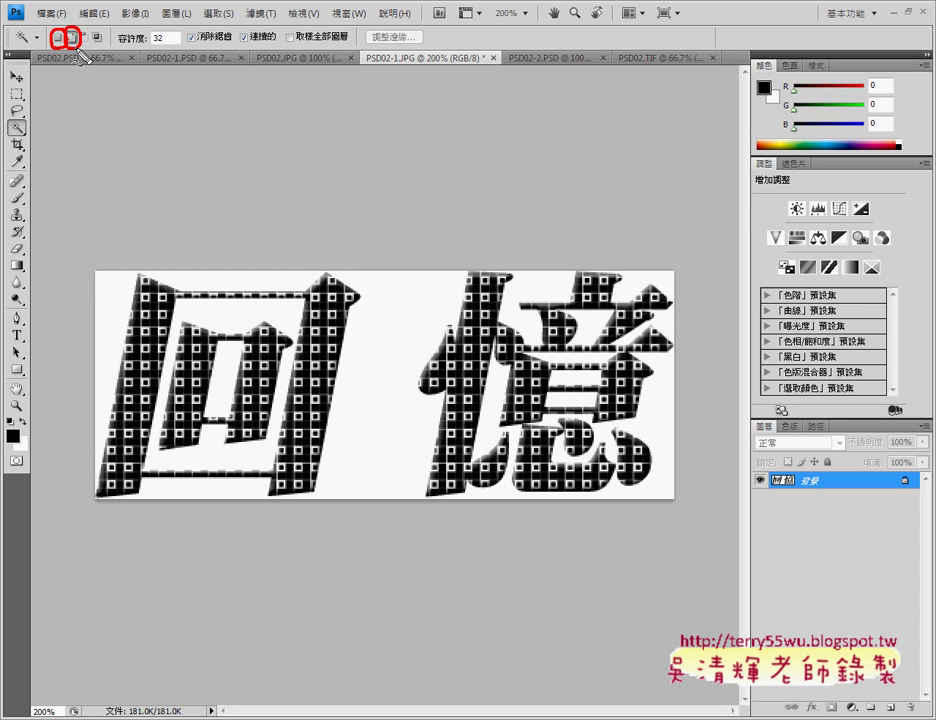
pyautogui.click(73, 40)
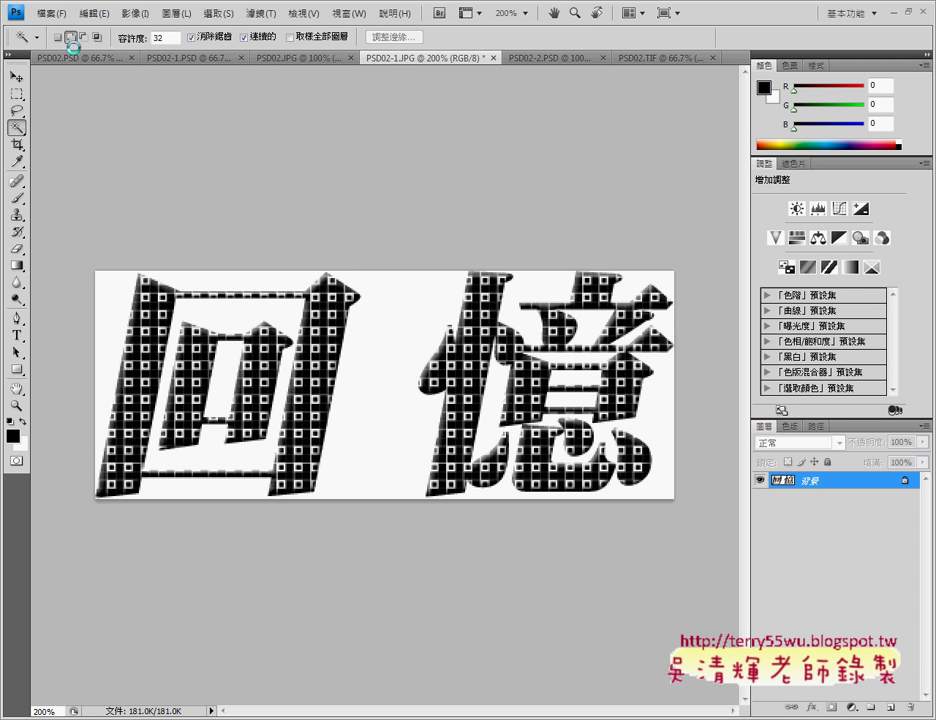
pyautogui.click(58, 40)
pyautogui.click(73, 42)
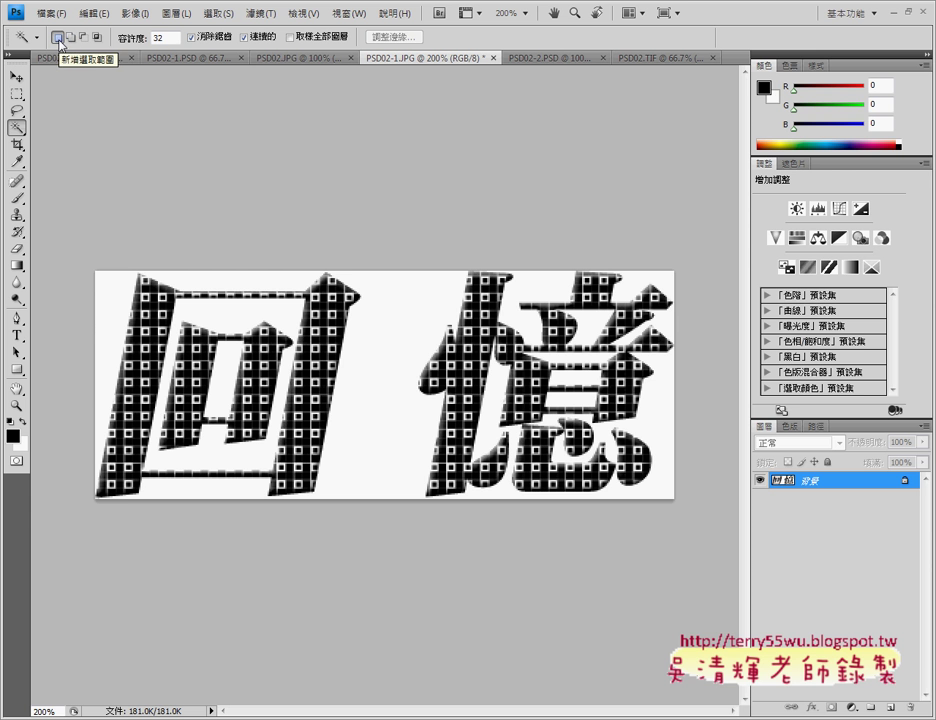
pyautogui.click(237, 287)
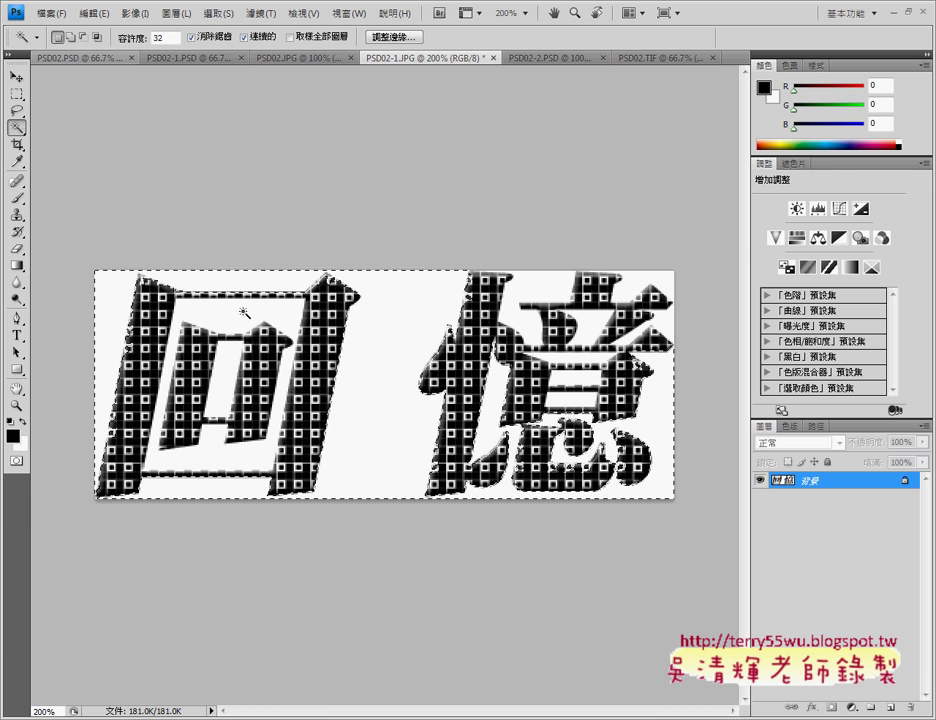
pyautogui.click(238, 289)
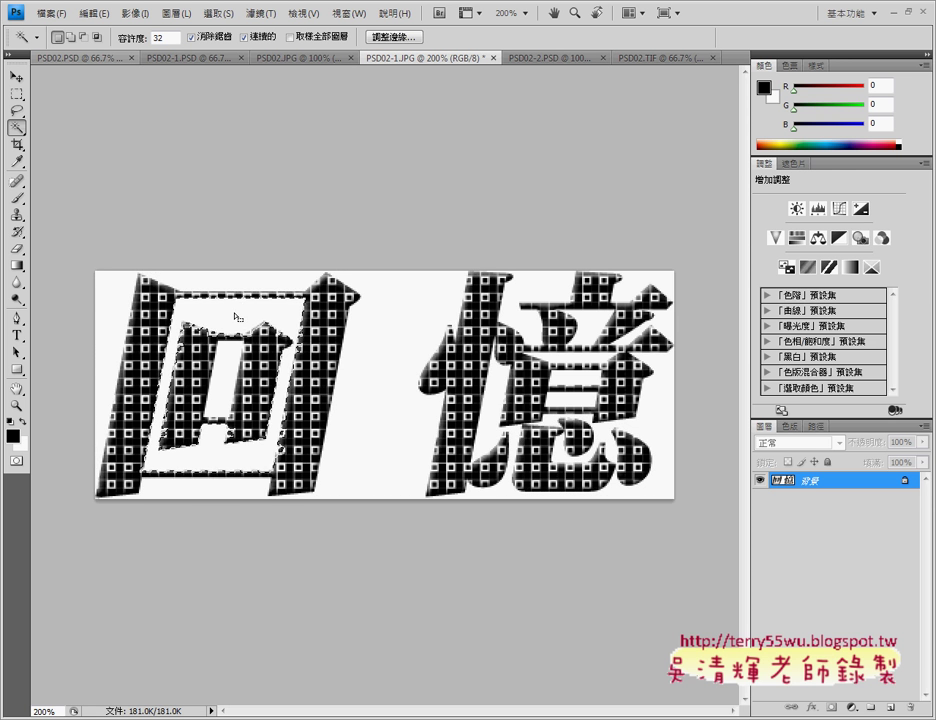
pyautogui.click(238, 287)
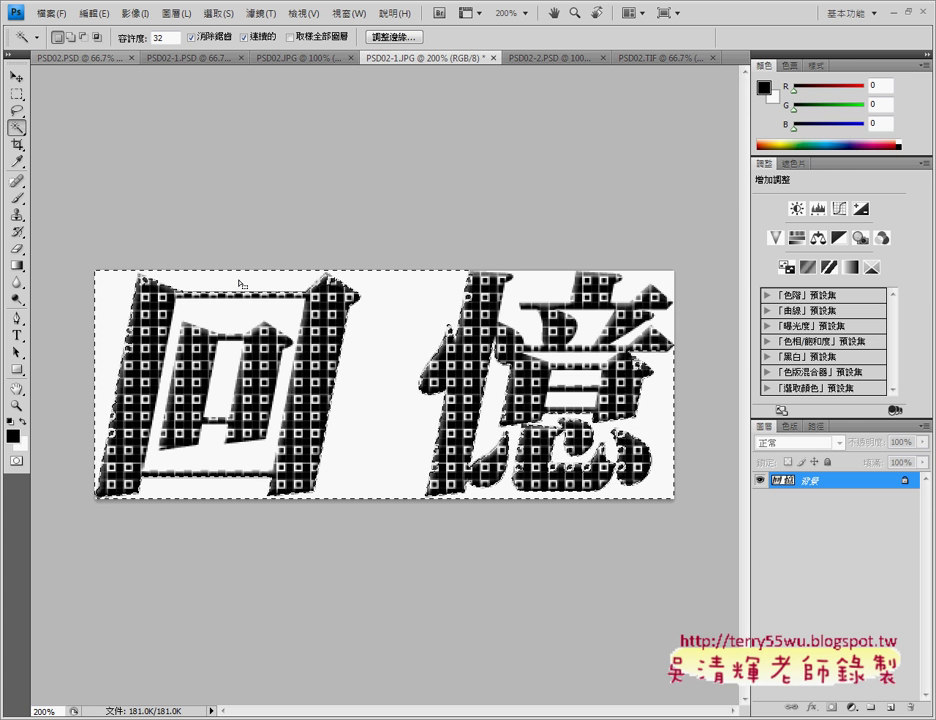
# Add the enclosed white gaps inside 回 and 憶 to the selection at tolerance 32
pyautogui.click(71, 38)
pyautogui.click(250, 314)
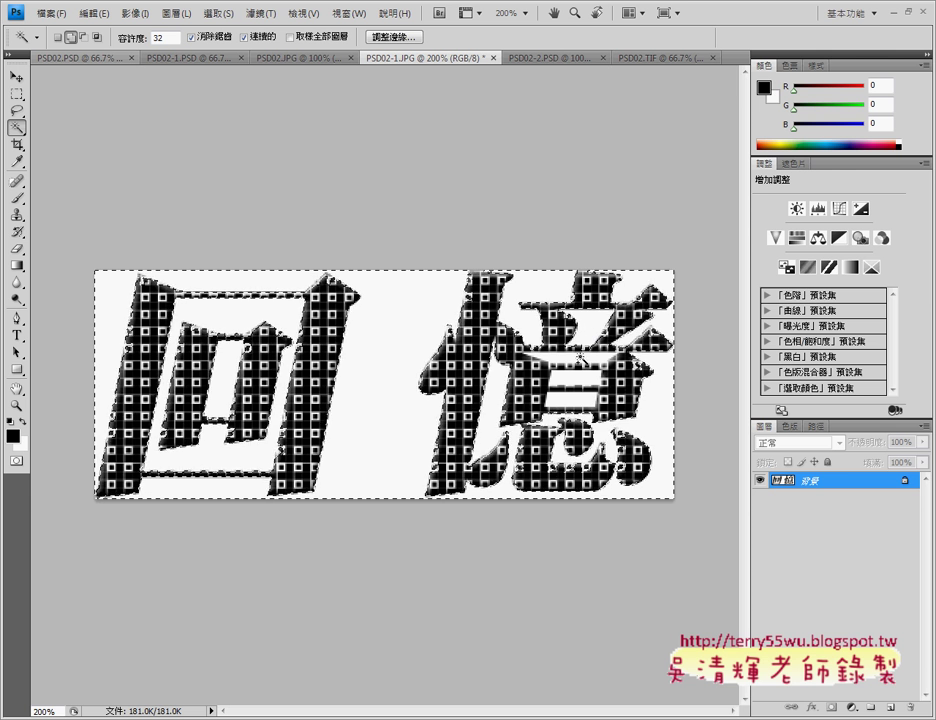
pyautogui.click(578, 357)
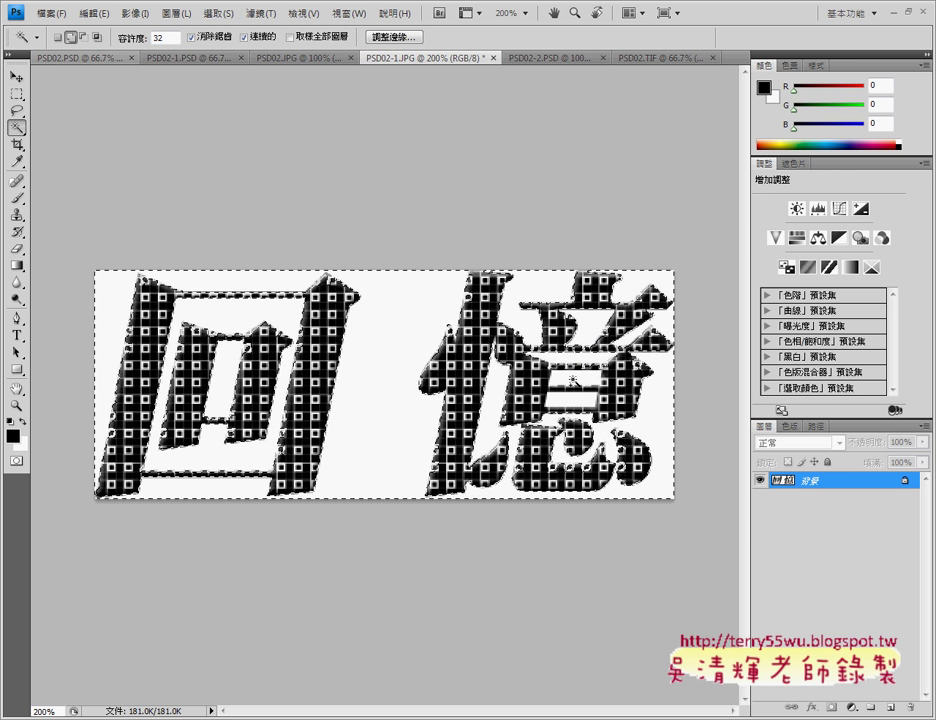
pyautogui.click(573, 381)
pyautogui.click(218, 14)
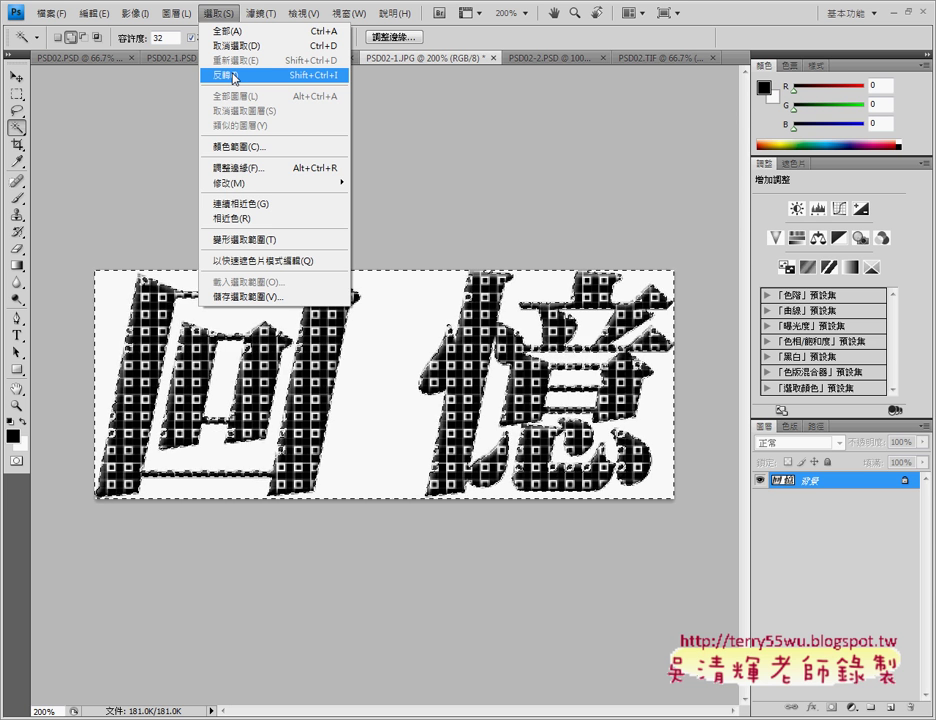
# Paste the inverted 回憶 characters into PSD02.PSD as 圖層 4 at the upper left
pyautogui.click(234, 76)
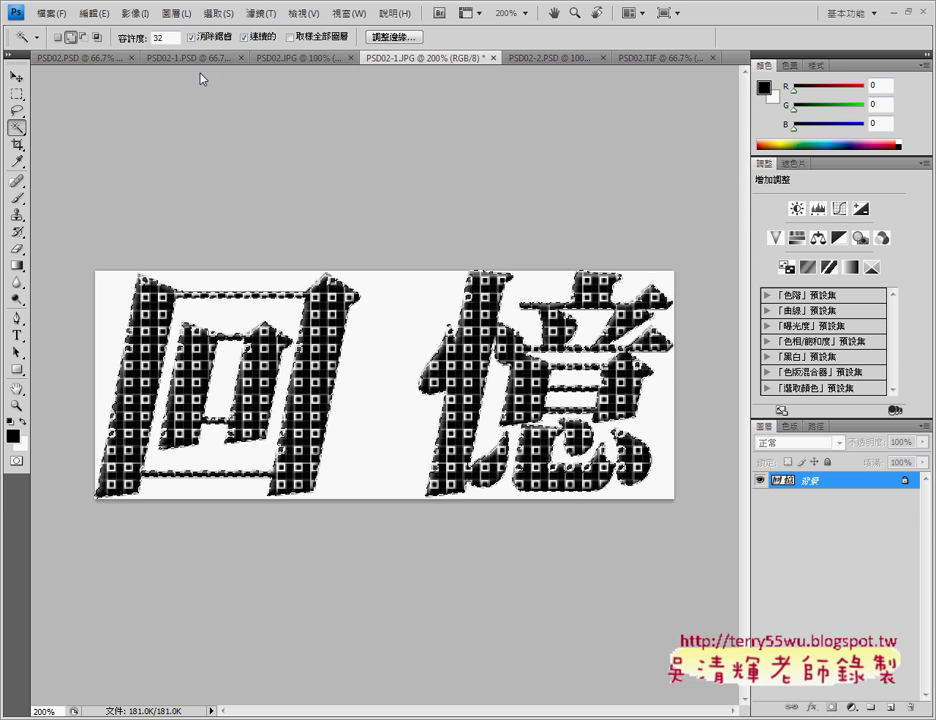
pyautogui.click(86, 60)
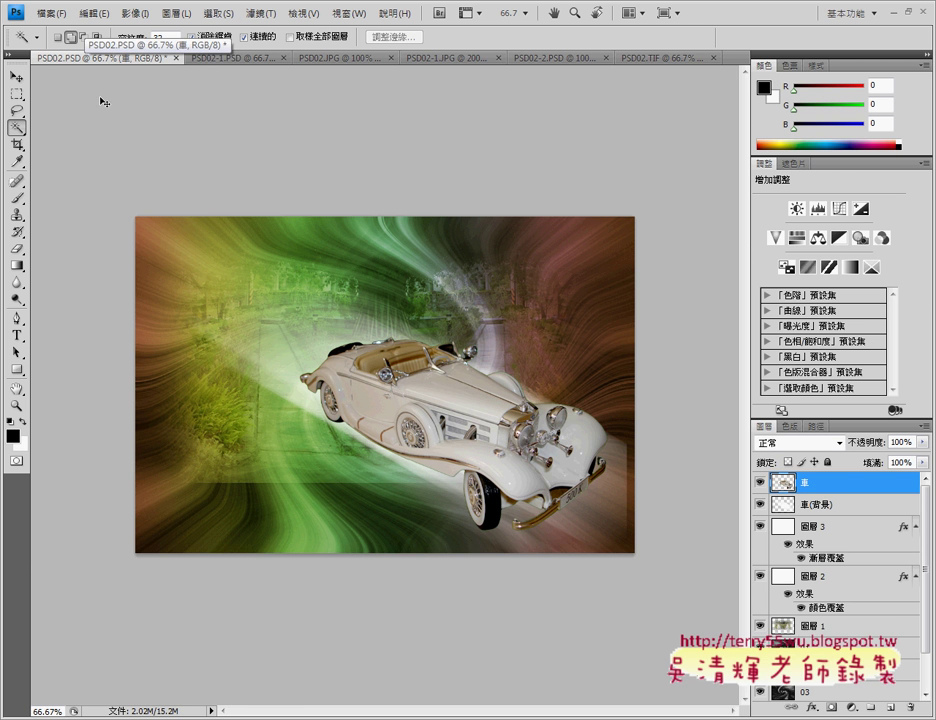
pyautogui.hotkey('ctrl', 'v')
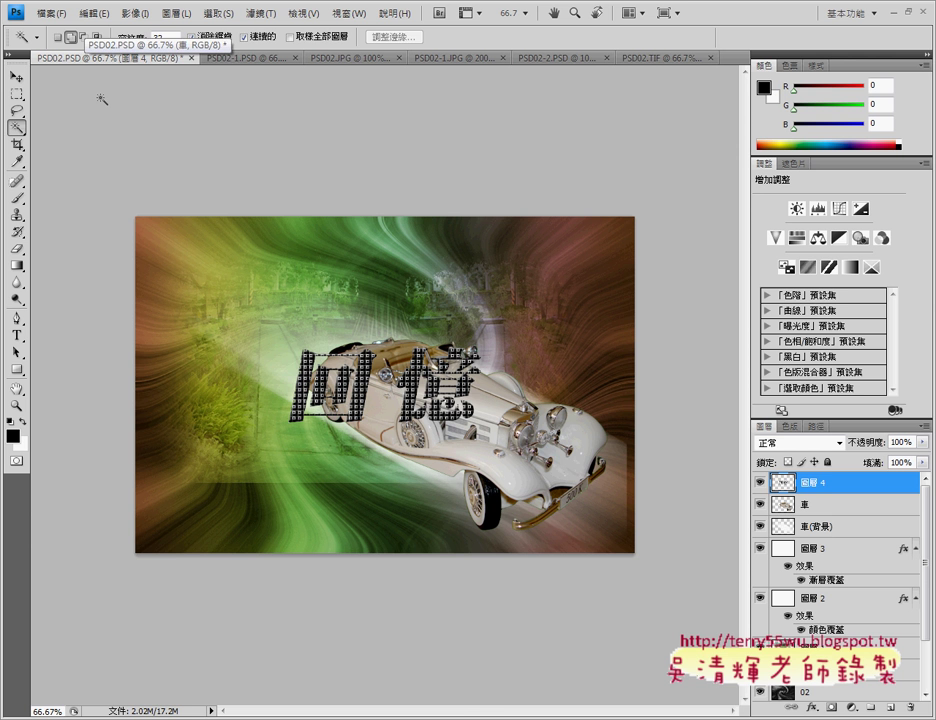
pyautogui.click(16, 76)
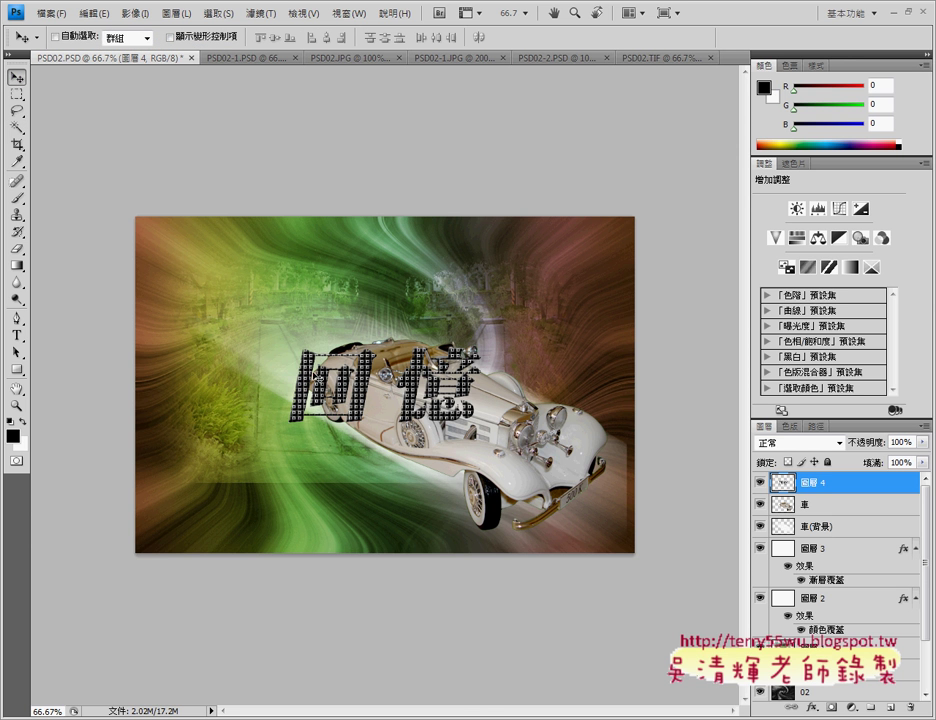
pyautogui.moveTo(313, 374); pyautogui.dragTo(203, 280)
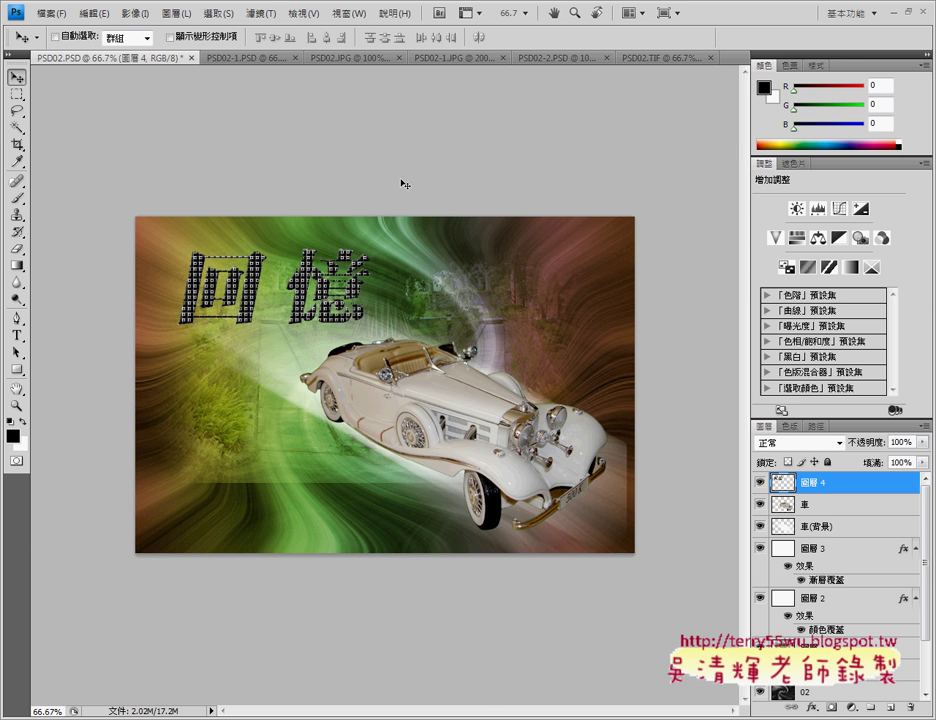
pyautogui.click(655, 58)
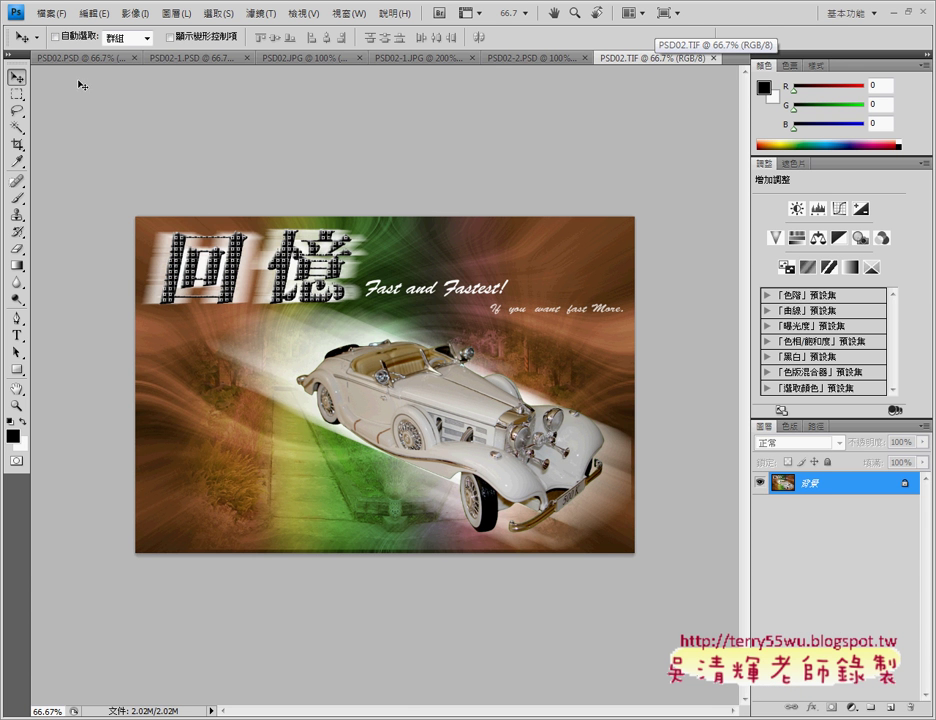
# Shift the 回憶 layer slightly up-left in PSD02.PSD, then compare against PSD02.TIF
pyautogui.click(68, 58)
pyautogui.moveTo(202, 269); pyautogui.dragTo(187, 260)
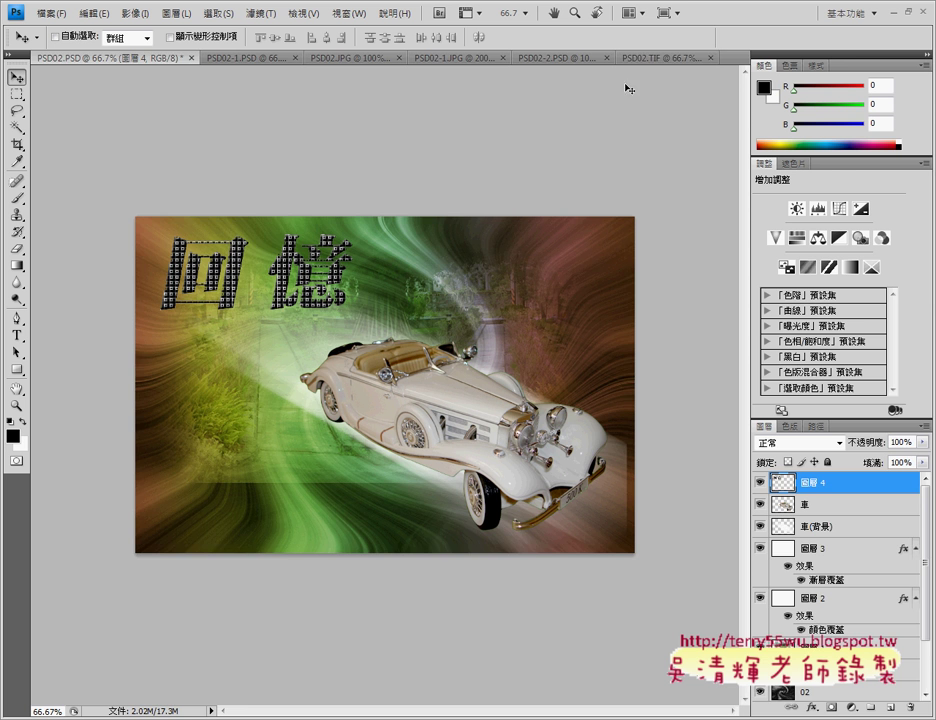
pyautogui.click(645, 58)
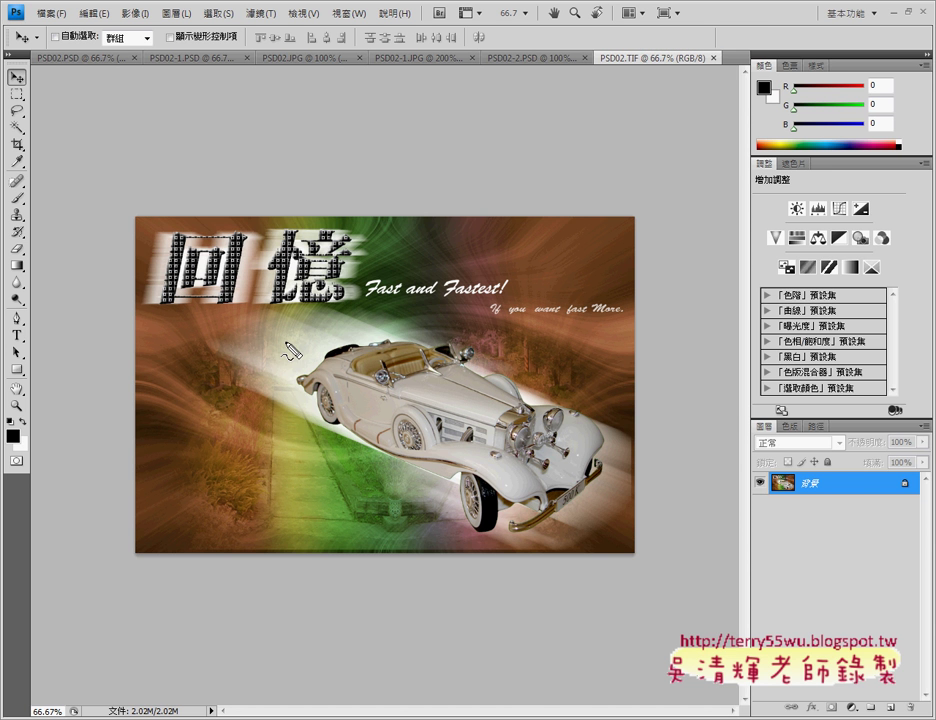
pyautogui.moveTo(257, 385)
pyautogui.mouseDown()
pyautogui.moveTo(548, 405)
pyautogui.moveTo(435, 500)
pyautogui.moveTo(337, 432)
pyautogui.mouseUp()
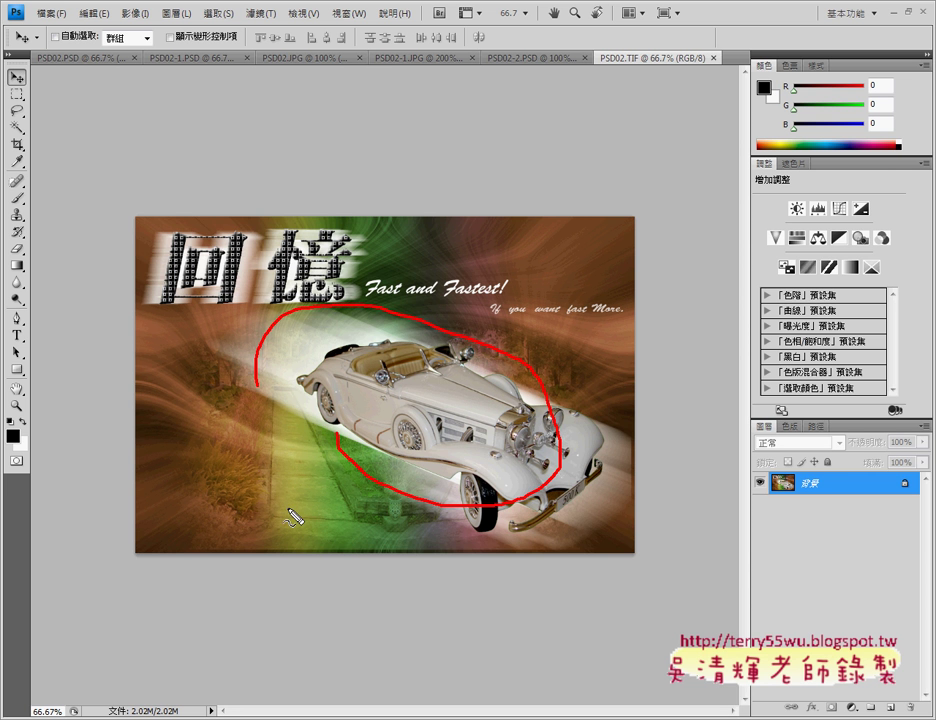
pyautogui.moveTo(288, 510)
pyautogui.mouseDown()
pyautogui.moveTo(322, 519)
pyautogui.moveTo(368, 508)
pyautogui.mouseUp()
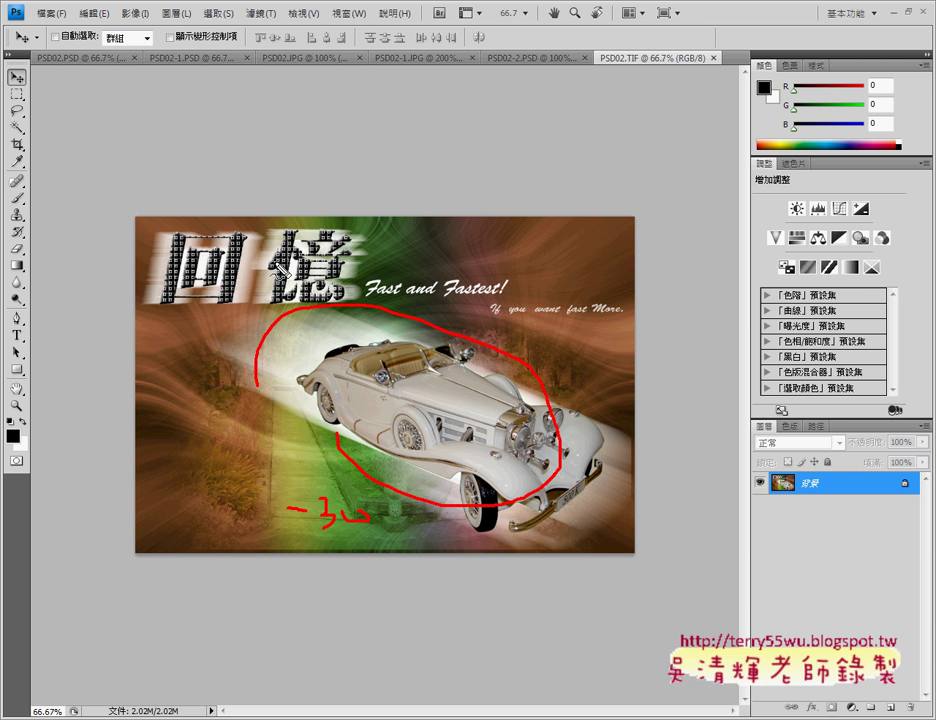
pyautogui.moveTo(403, 248); pyautogui.dragTo(401, 258)
pyautogui.moveTo(80, 256)
pyautogui.mouseDown()
pyautogui.moveTo(78, 272)
pyautogui.moveTo(92, 262)
pyautogui.mouseUp()
pyautogui.moveTo(118, 258); pyautogui.dragTo(116, 259)
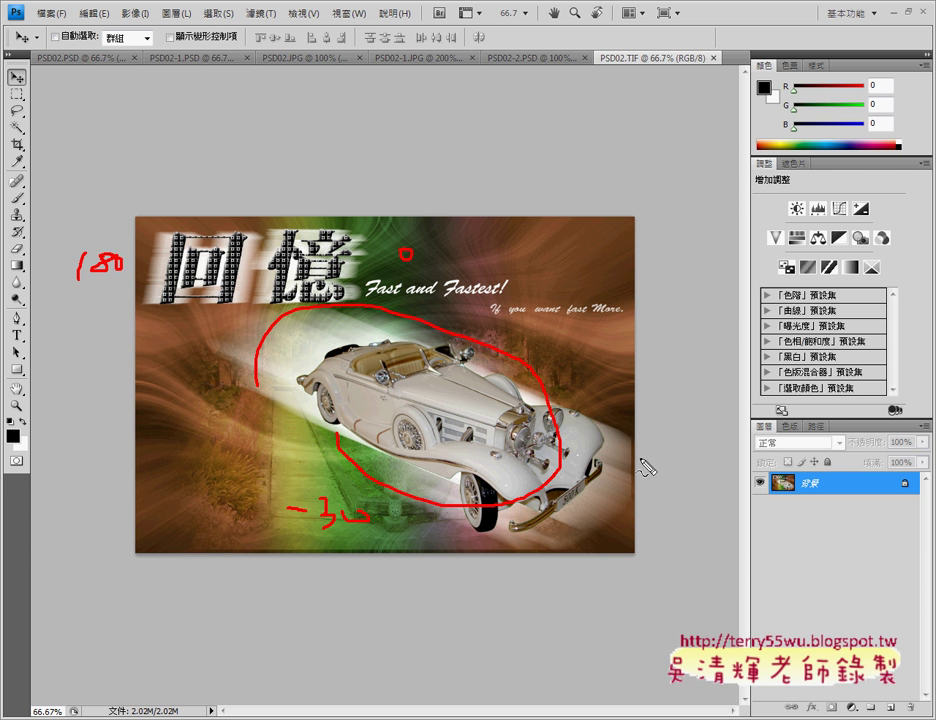
pyautogui.moveTo(641, 466); pyautogui.dragTo(597, 530)
pyautogui.moveTo(236, 322); pyautogui.dragTo(228, 346)
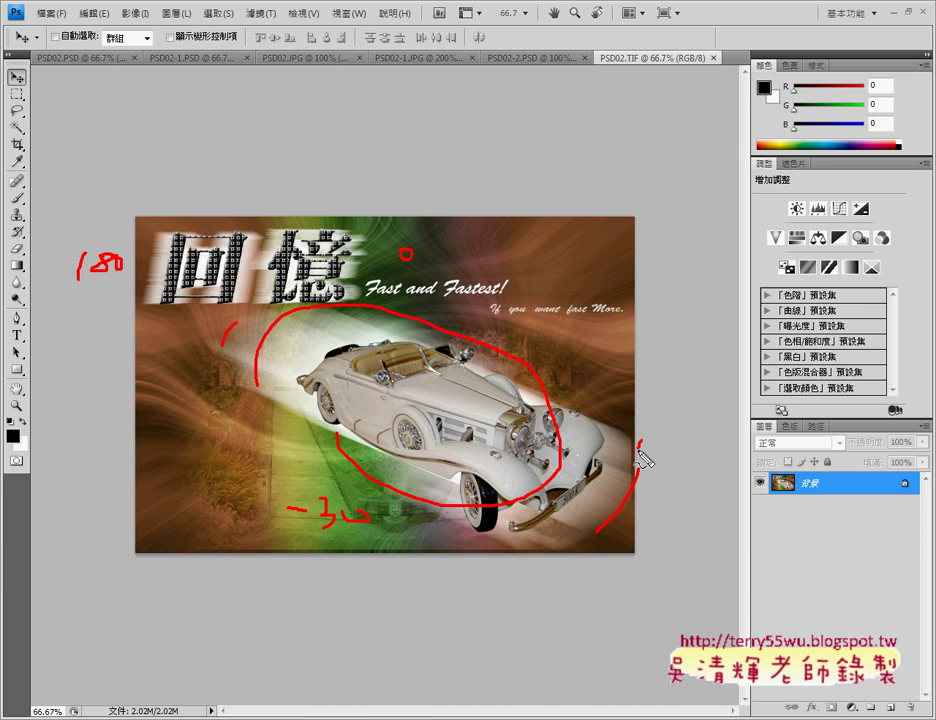
pyautogui.moveTo(641, 442)
pyautogui.mouseDown()
pyautogui.moveTo(660, 458)
pyautogui.moveTo(648, 472)
pyautogui.moveTo(710, 458)
pyautogui.mouseUp()
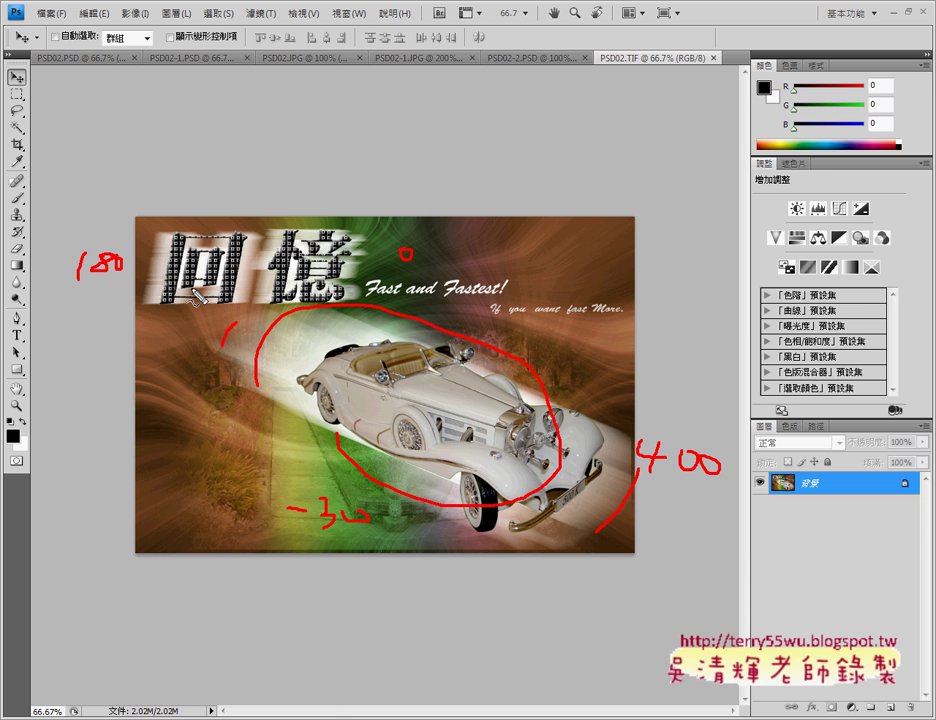
pyautogui.moveTo(222, 166)
pyautogui.mouseDown()
pyautogui.moveTo(208, 190)
pyautogui.moveTo(241, 178)
pyautogui.mouseUp()
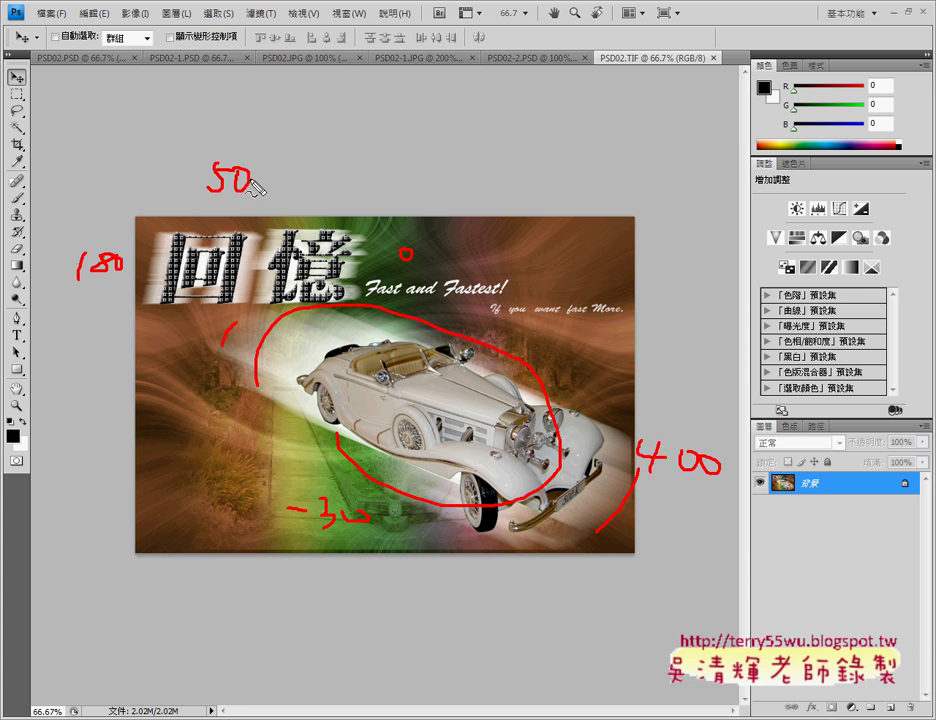
pyautogui.press('Escape')
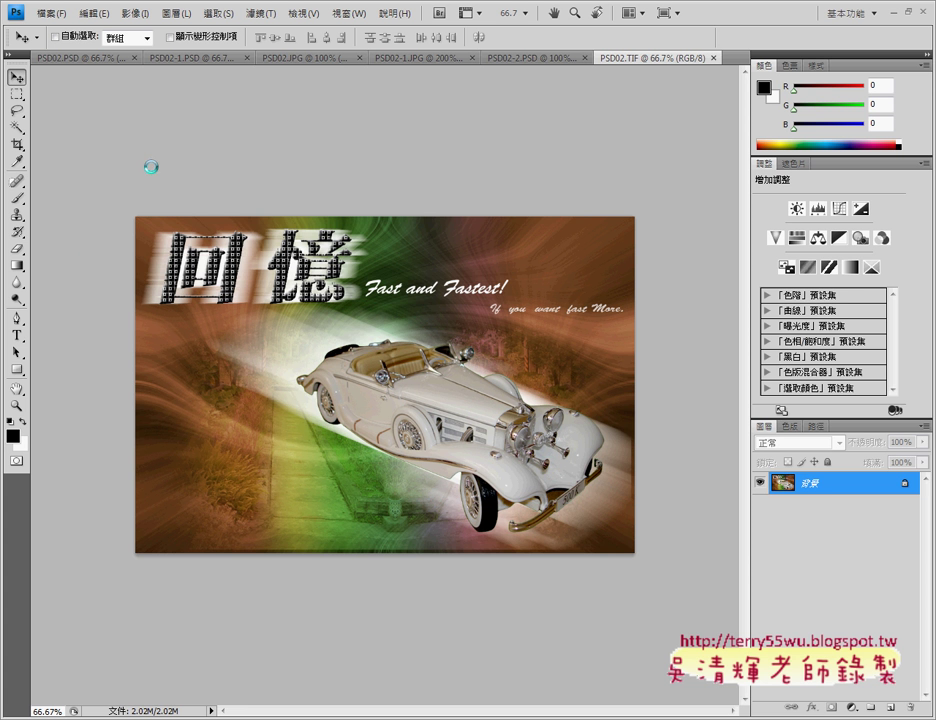
# Rename the 圖層 4 title layer in PSD02.PSD to 字
pyautogui.click(67, 58)
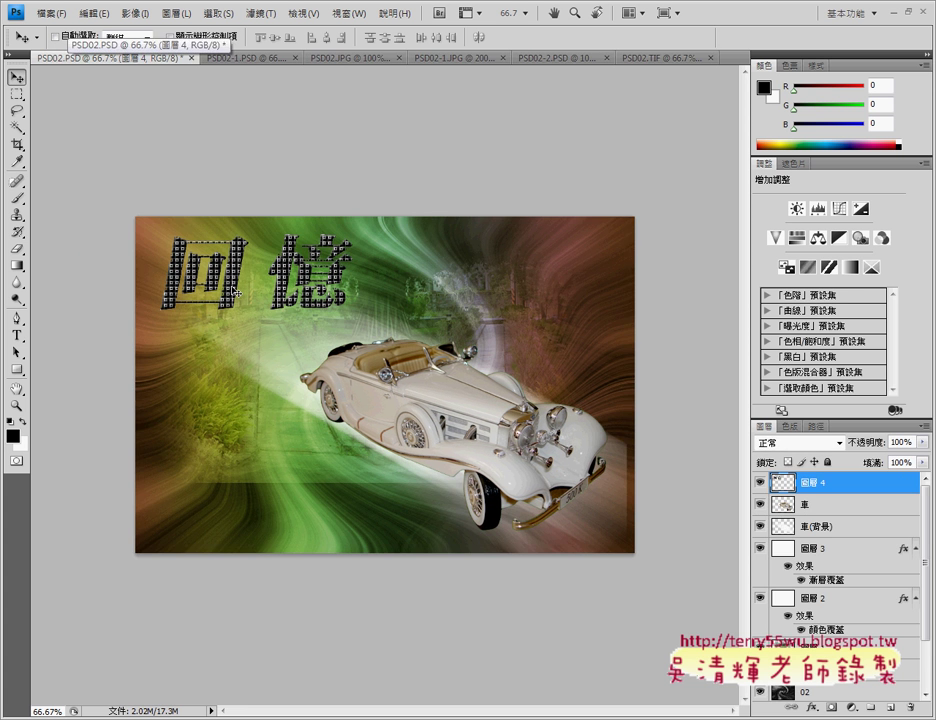
pyautogui.doubleClick(826, 484)
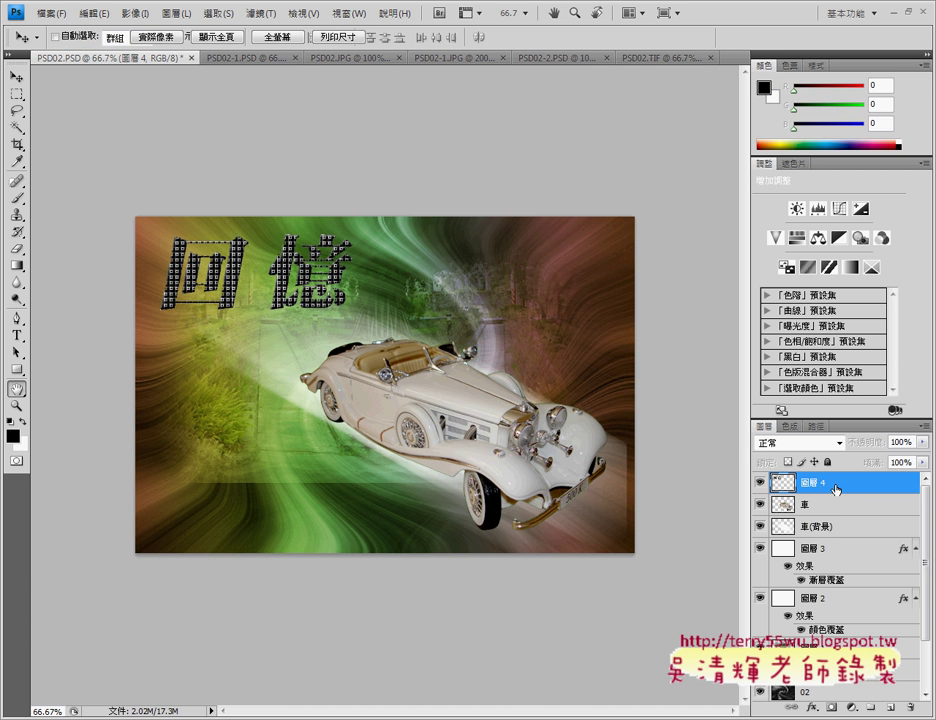
pyautogui.press('Return')
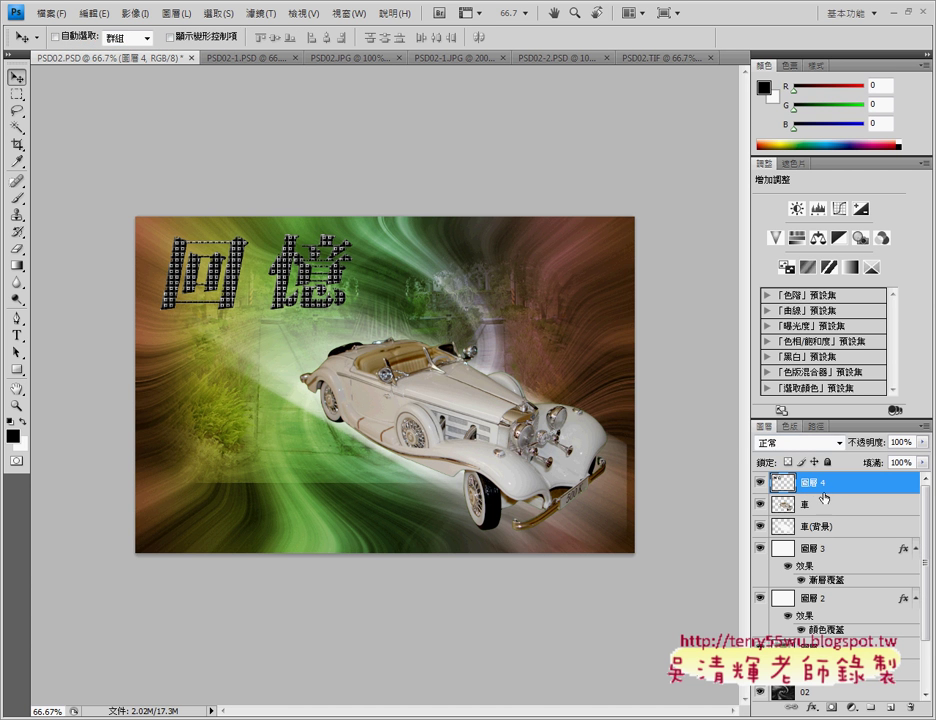
pyautogui.doubleClick(811, 485)
pyautogui.press('BackSpace')
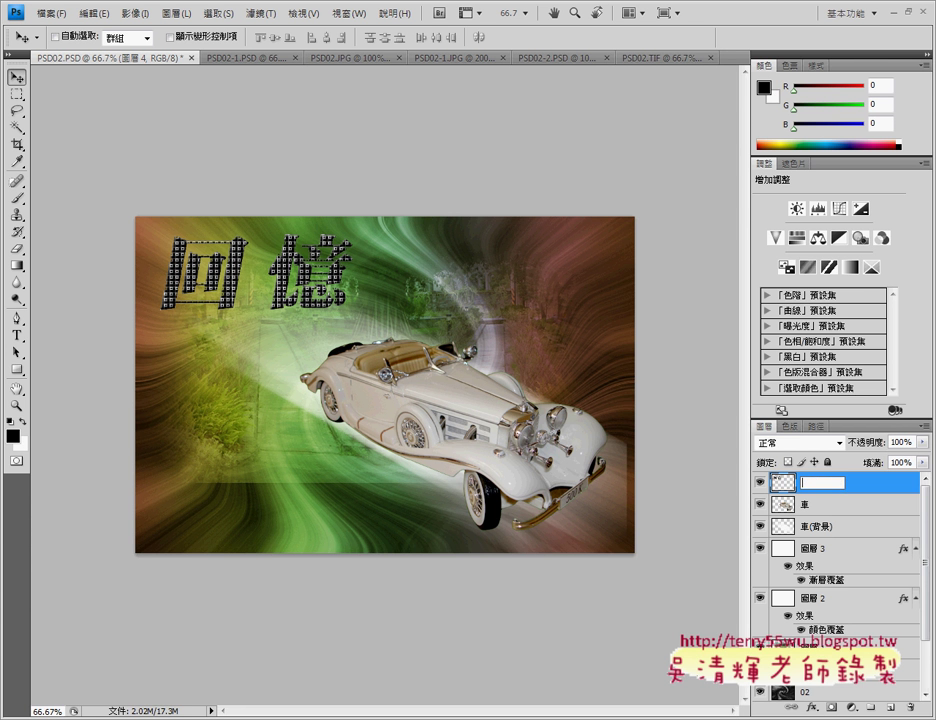
pyautogui.press('Escape')
pyautogui.hotkey('ctrl', 'space')
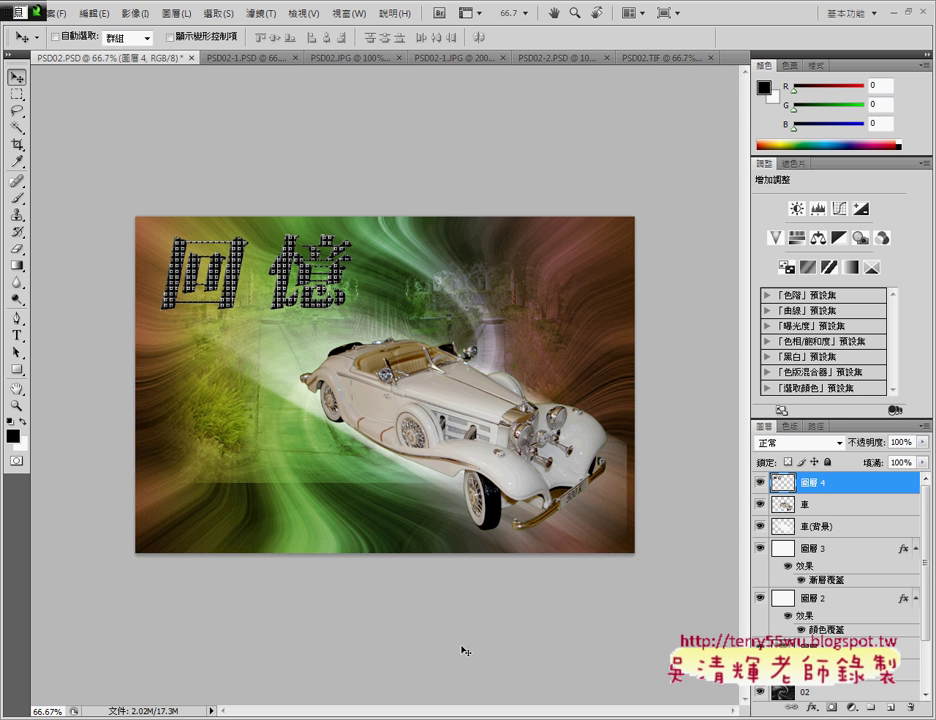
pyautogui.doubleClick(820, 482)
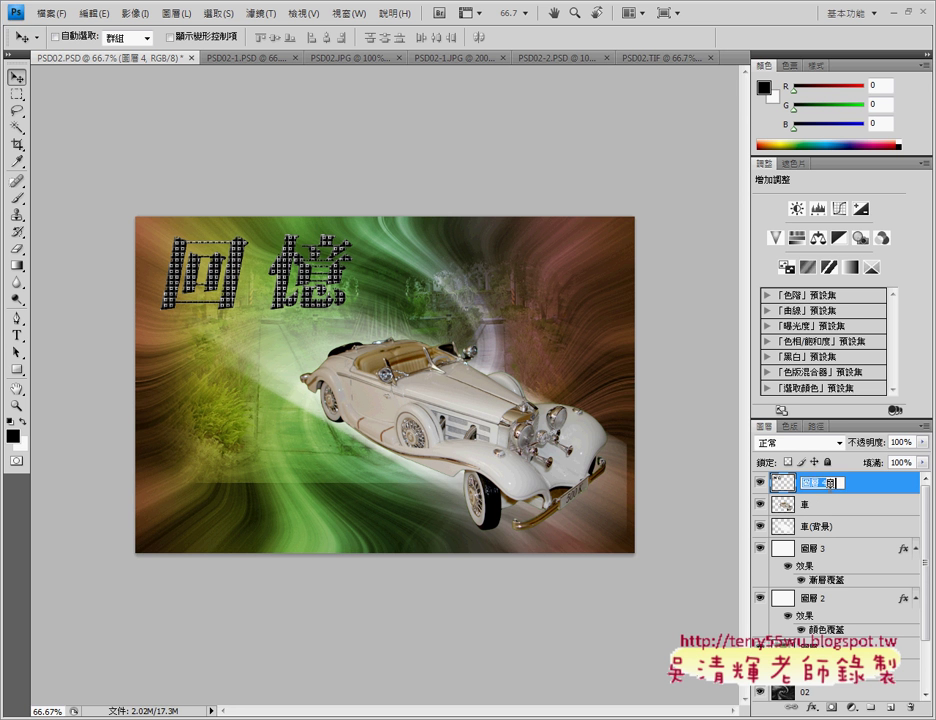
pyautogui.write('字')
pyautogui.press('Return')
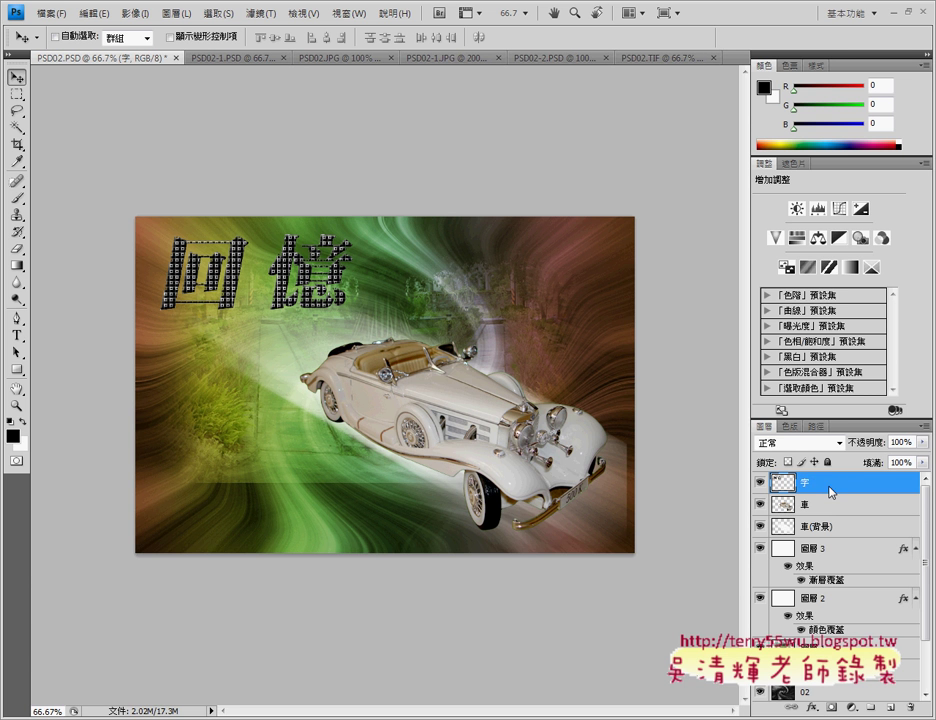
# Duplicate layer 字 with Duplicate Layer, naming the copy 字(背景)
pyautogui.rightClick(830, 490)
pyautogui.click(802, 152)
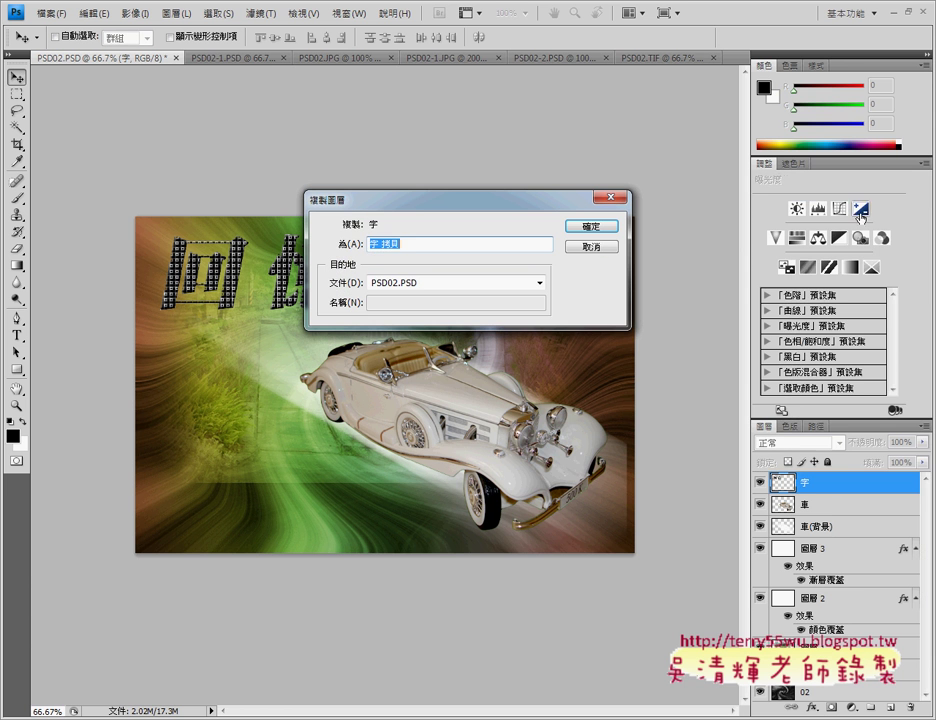
pyautogui.click(406, 242)
pyautogui.moveTo(378, 243); pyautogui.dragTo(429, 244)
pyautogui.write('()')
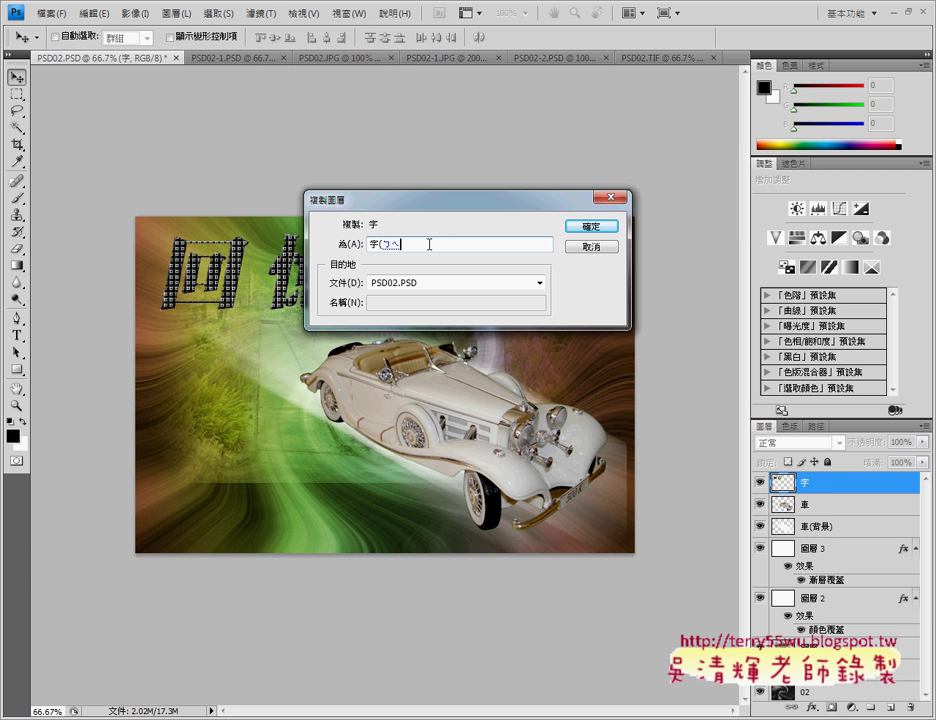
pyautogui.write('背景')
pyautogui.press('Return')
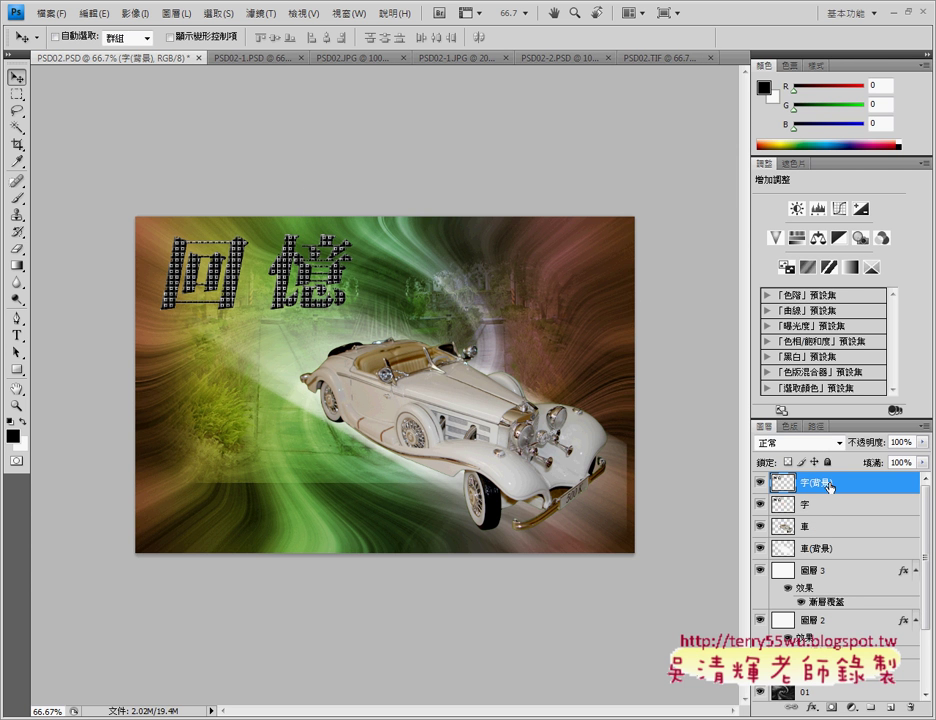
# Move 字(背景) below 字, fill its lettering pixels white, and deselect
pyautogui.moveTo(831, 484); pyautogui.dragTo(875, 526)
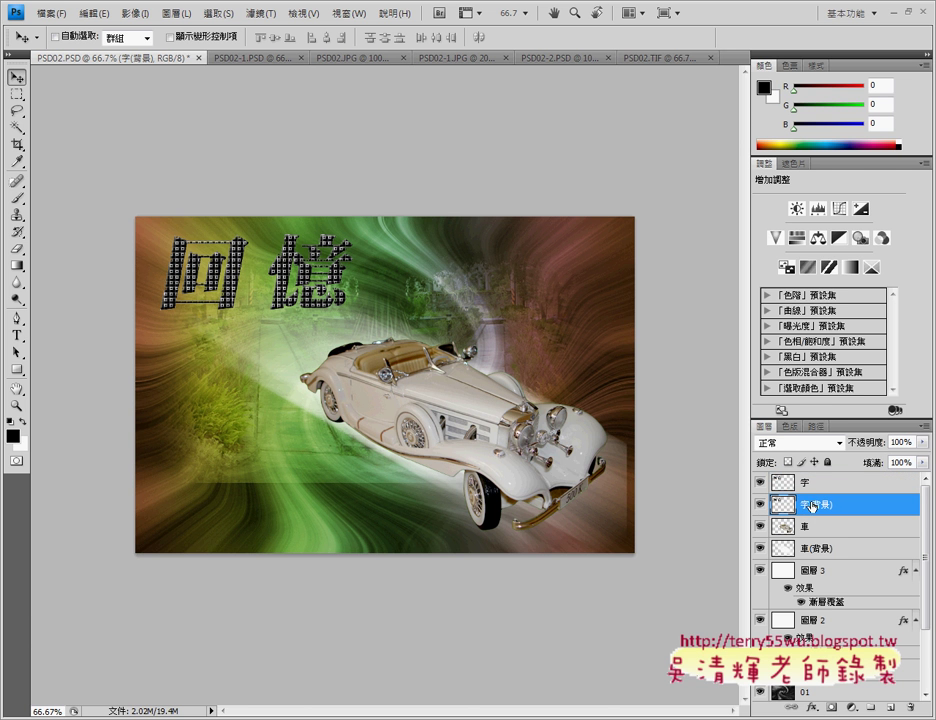
pyautogui.rightClick(786, 507)
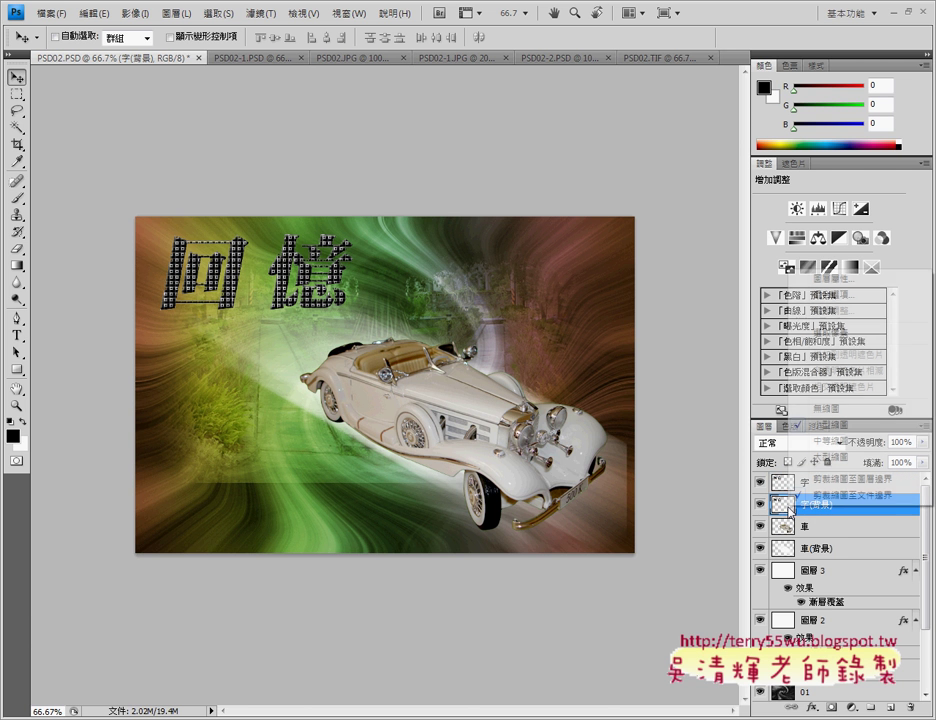
pyautogui.click(846, 334)
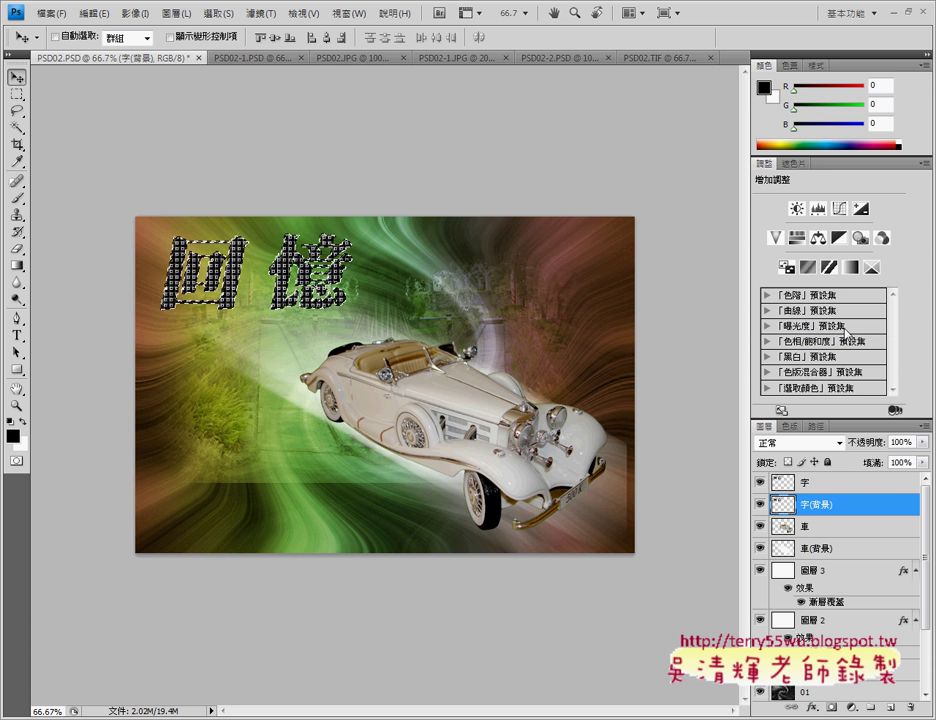
pyautogui.click(88, 13)
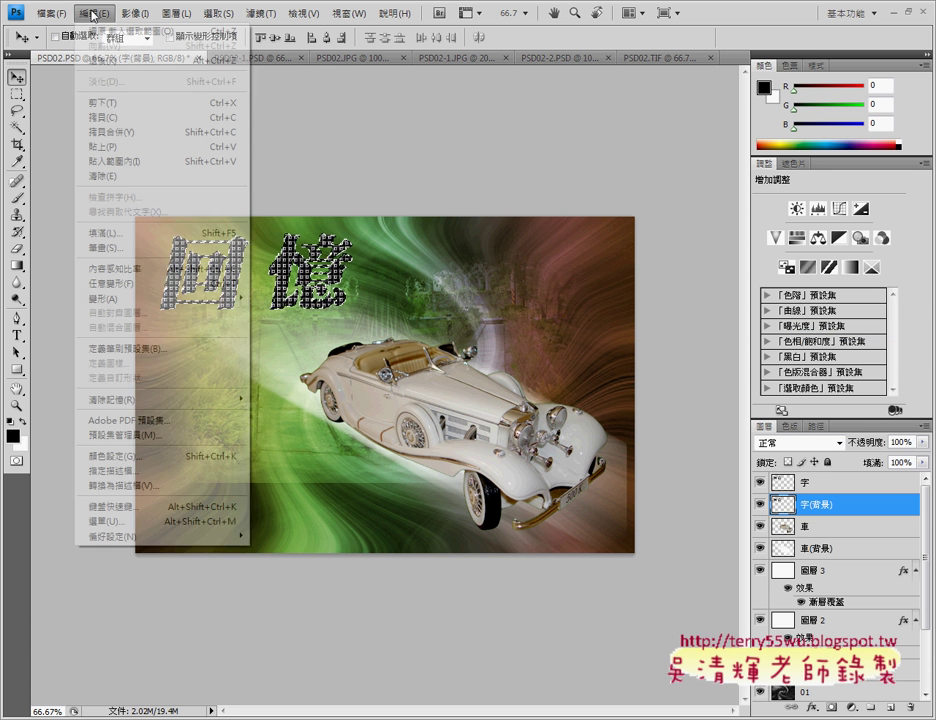
pyautogui.click(117, 234)
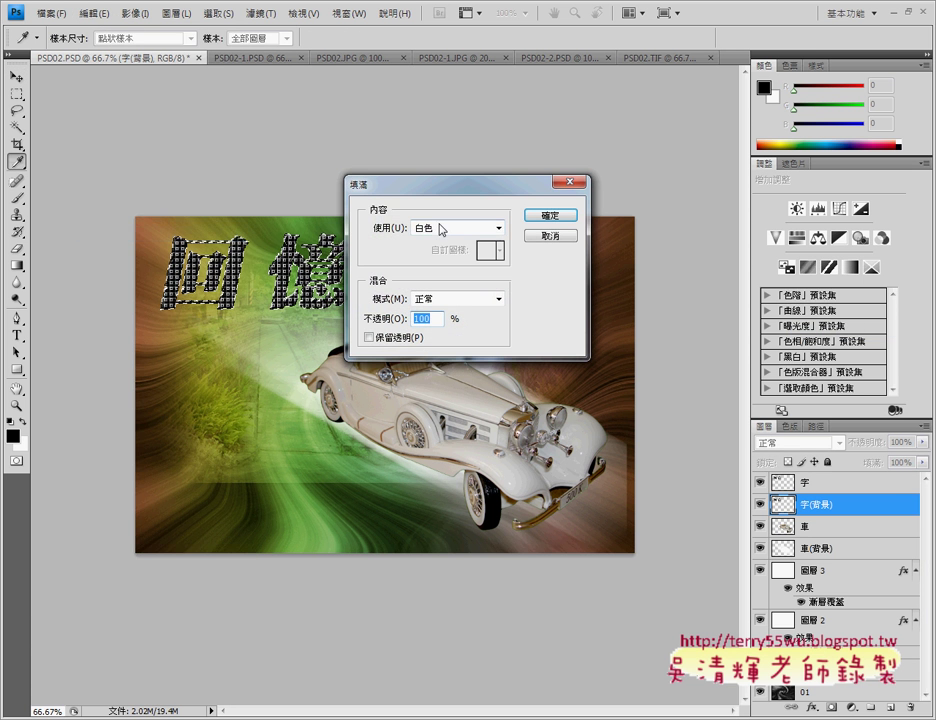
pyautogui.click(550, 153)
pyautogui.press('v')
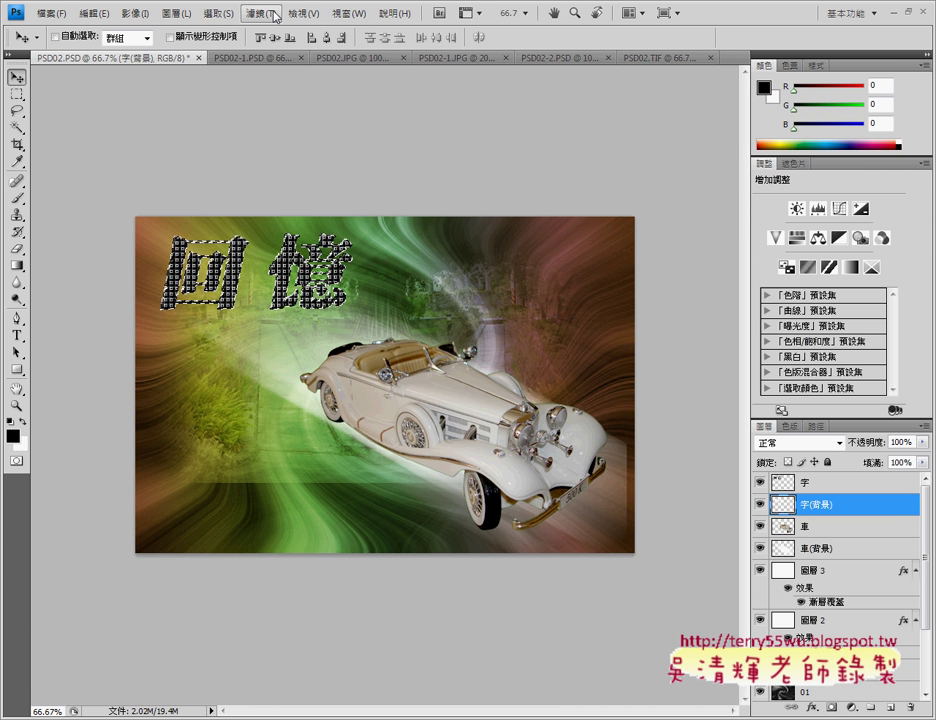
pyautogui.click(229, 16)
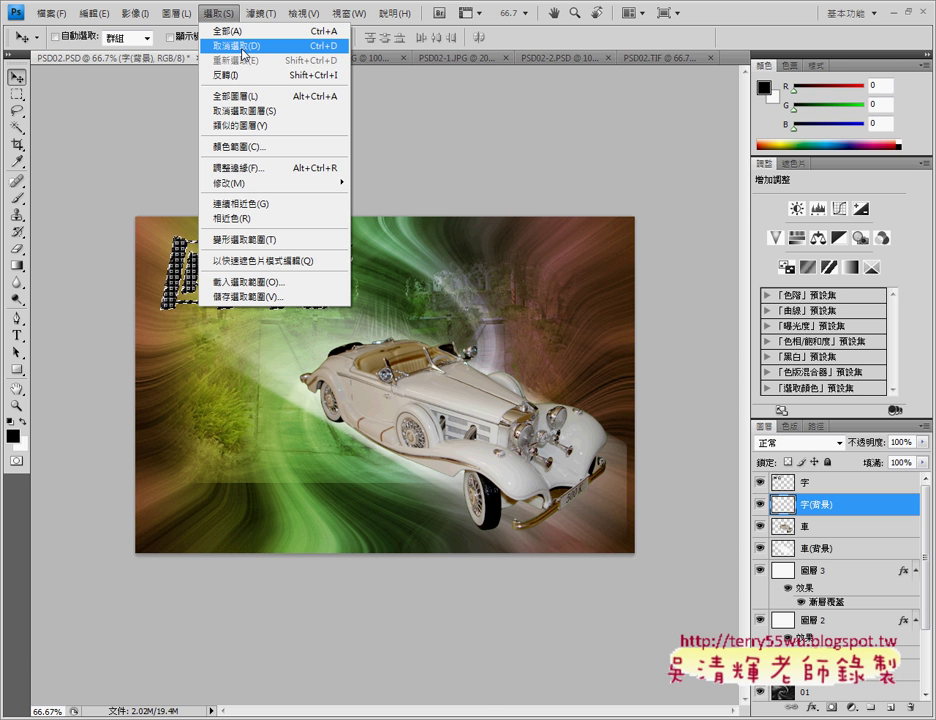
pyautogui.click(243, 52)
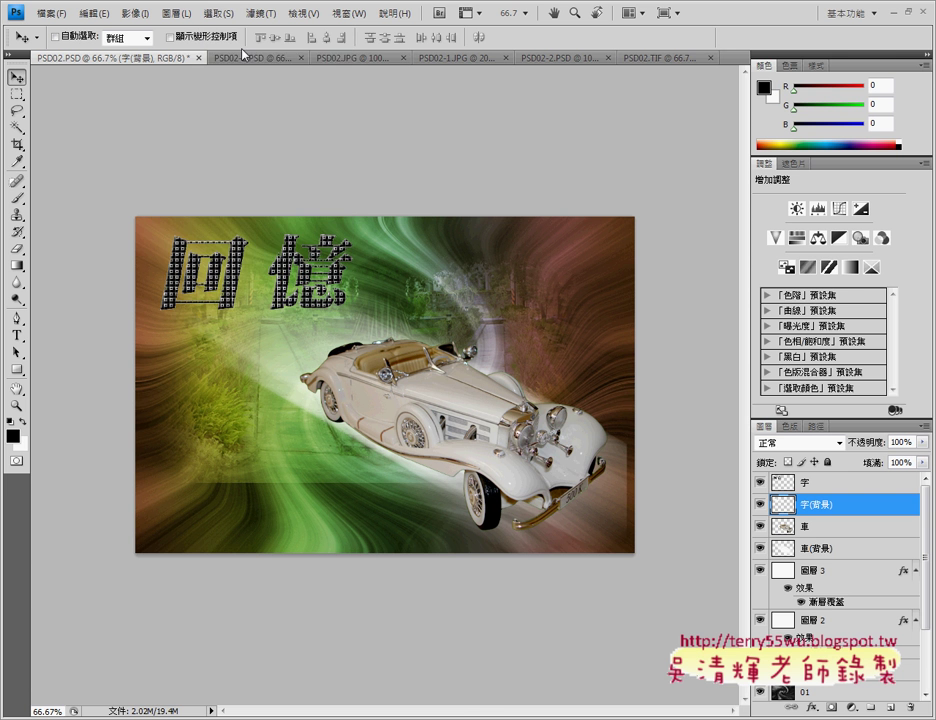
# Apply a 0°, 50-pixel Motion Blur to 字(背景) and show the 字 layer again
pyautogui.click(759, 483)
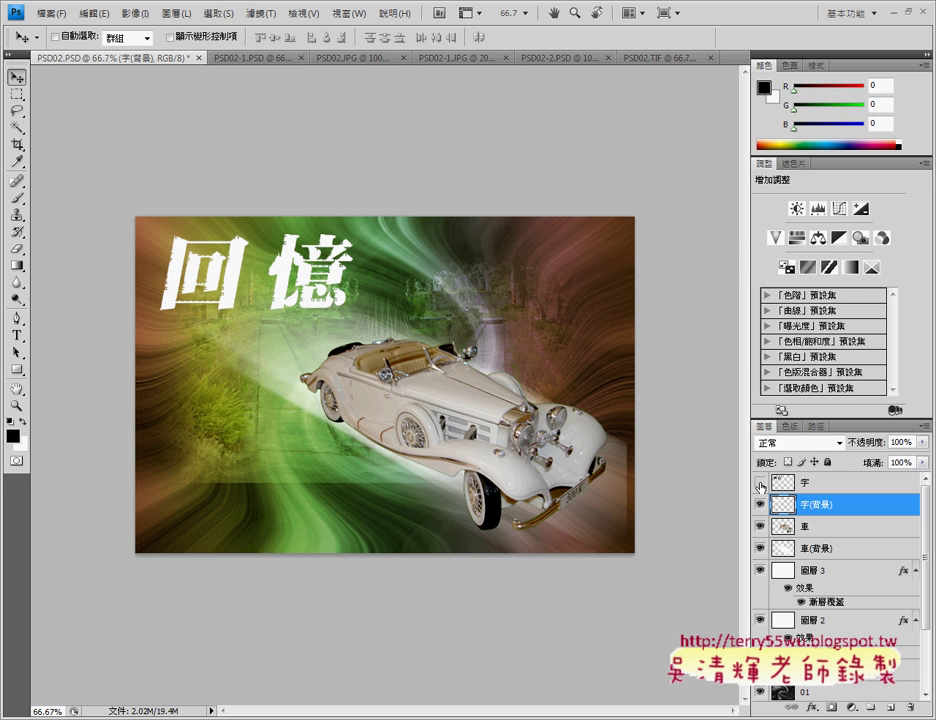
pyautogui.click(759, 483)
pyautogui.click(759, 483)
pyautogui.click(267, 15)
pyautogui.moveTo(291, 242)
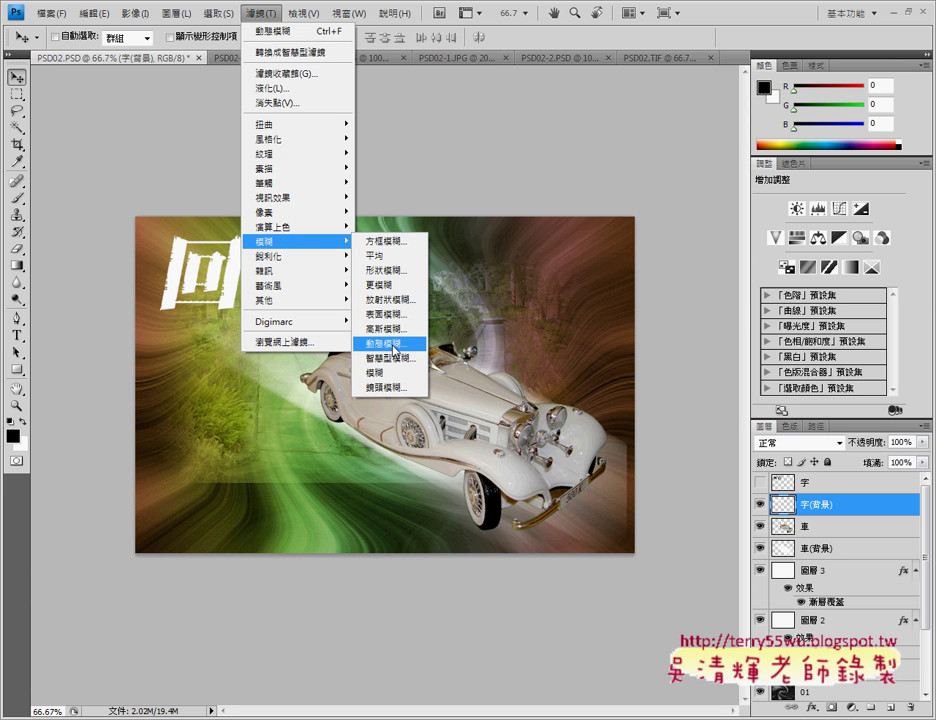
pyautogui.click(386, 343)
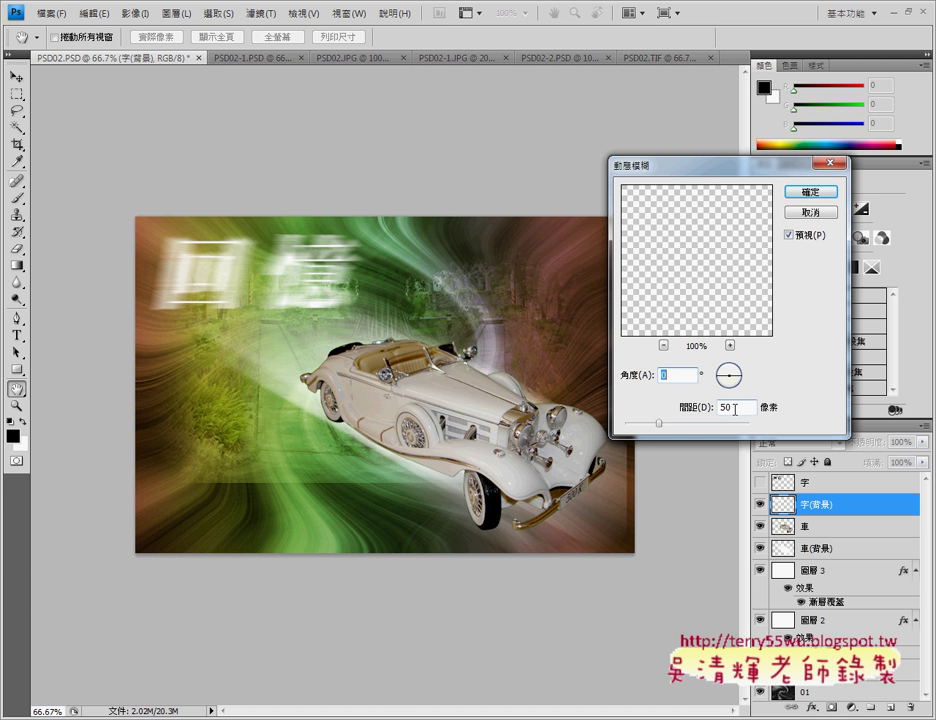
pyautogui.click(810, 194)
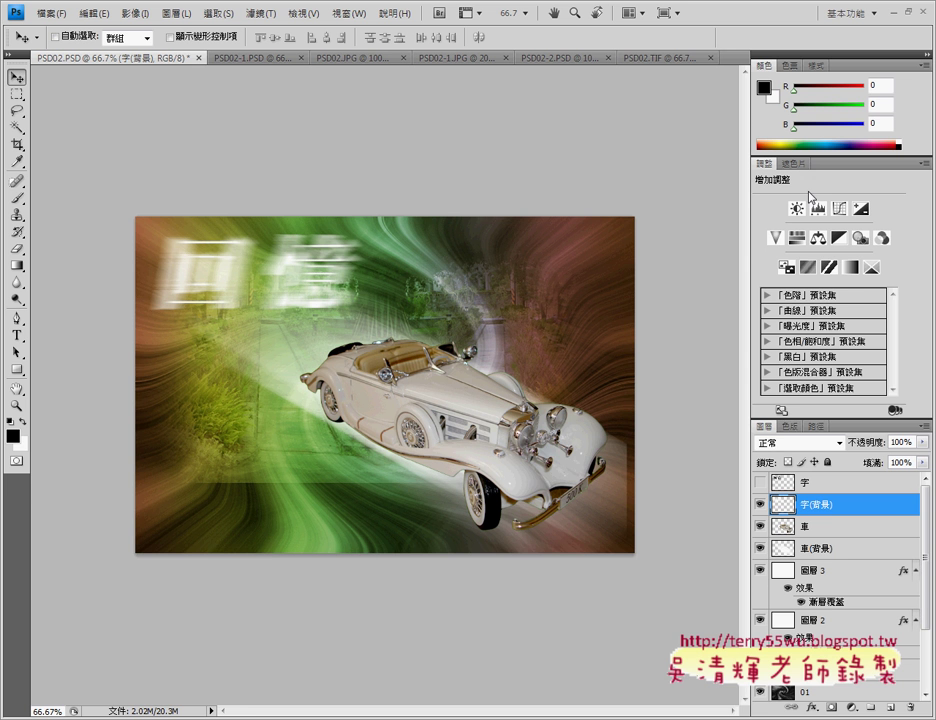
pyautogui.click(760, 484)
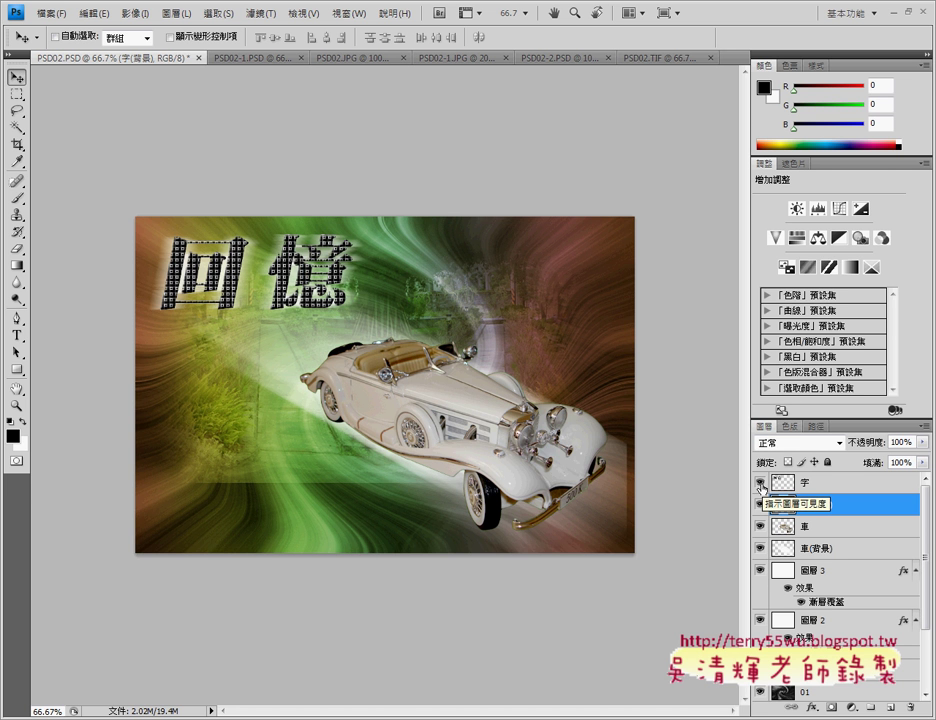
# Duplicate the blurred 字(背景) layer three times, creating 拷貝, 拷貝 2 and 拷貝 3
pyautogui.click(656, 57)
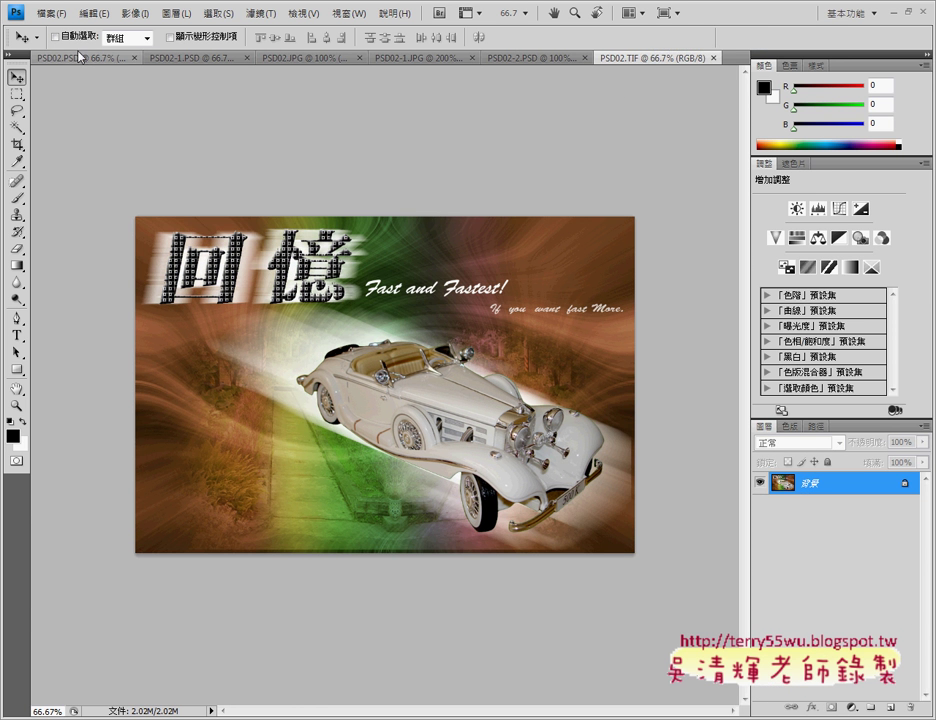
pyautogui.click(77, 58)
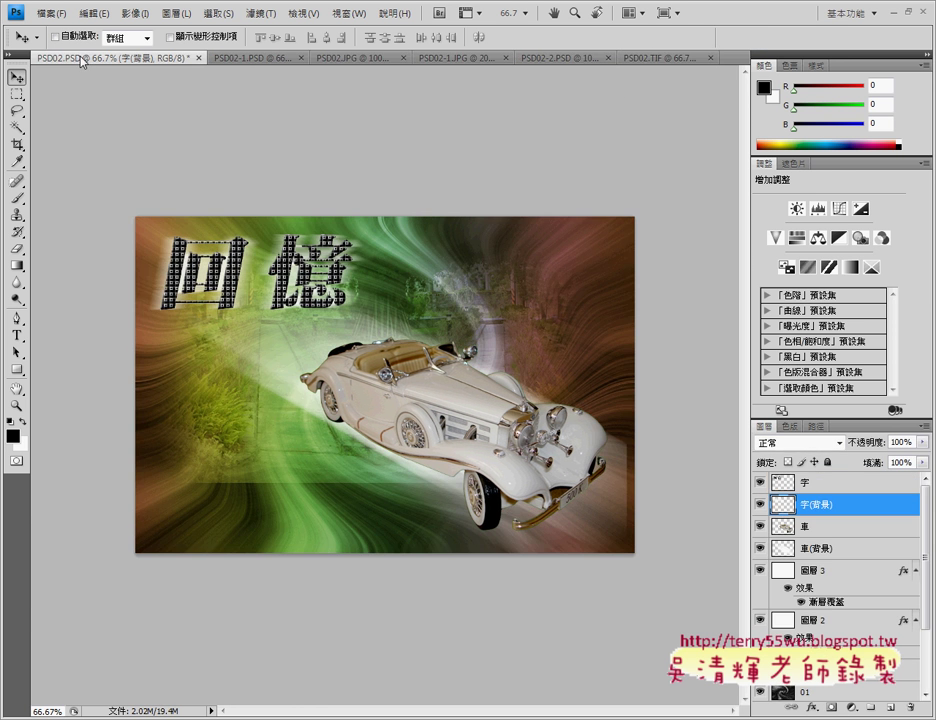
pyautogui.rightClick(831, 509)
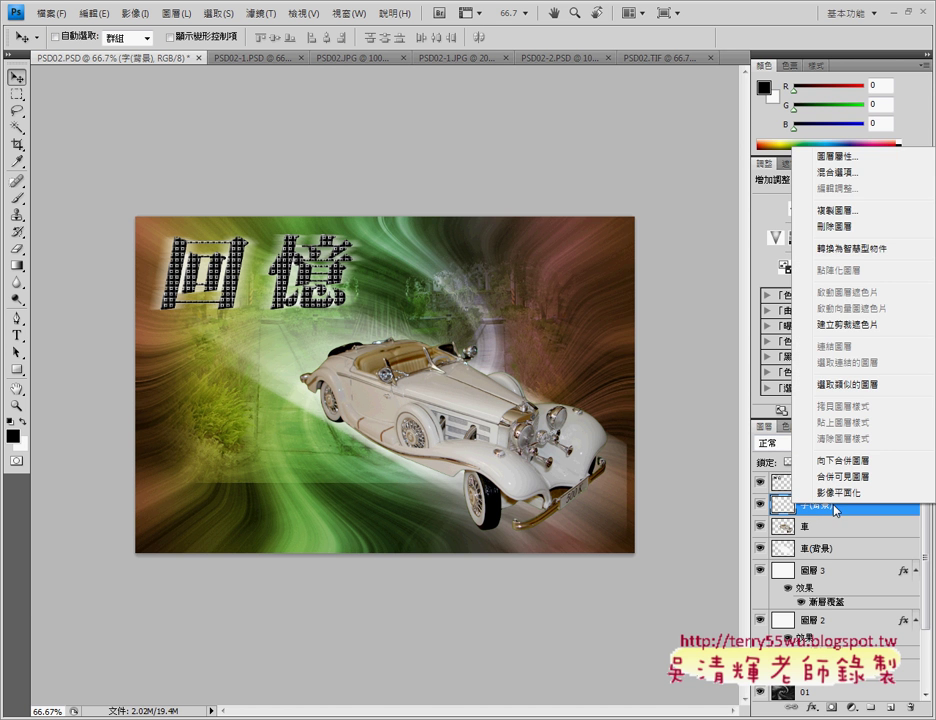
pyautogui.click(835, 207)
pyautogui.click(588, 226)
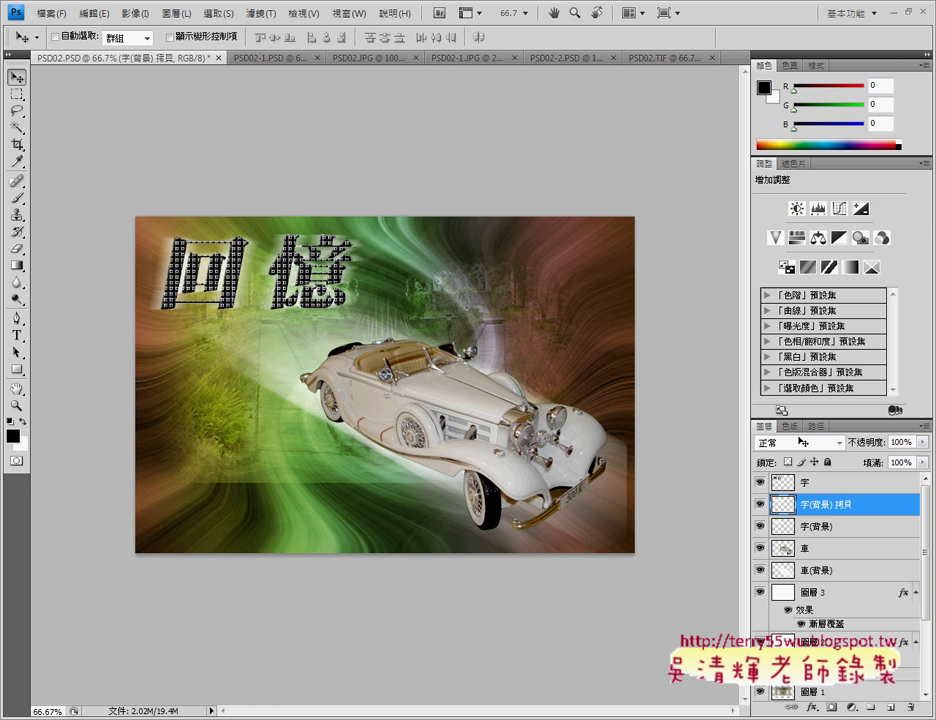
pyautogui.rightClick(837, 504)
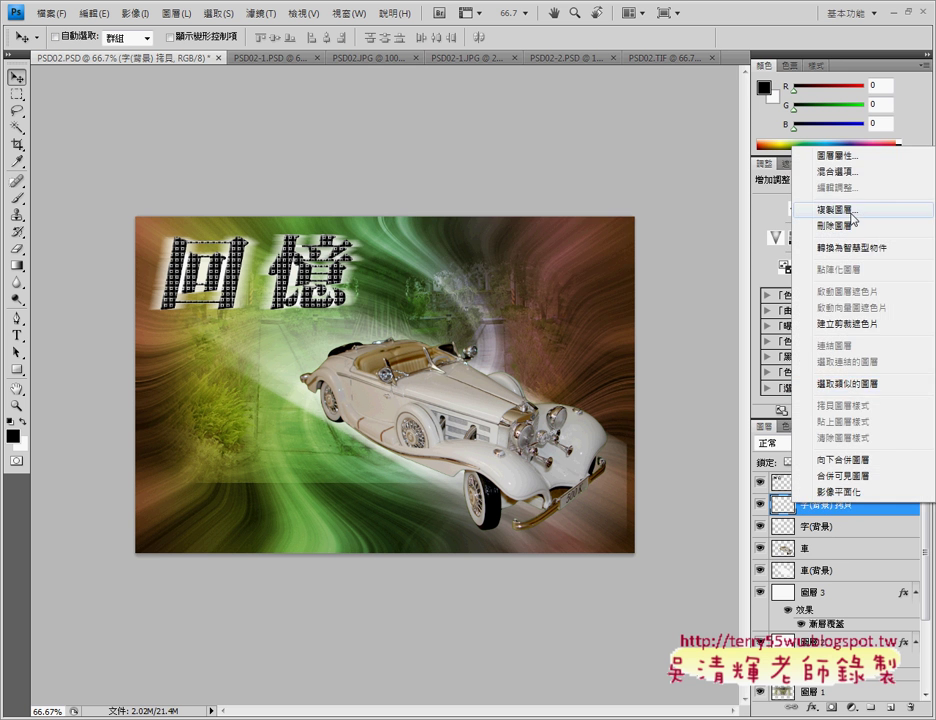
pyautogui.click(835, 209)
pyautogui.click(591, 226)
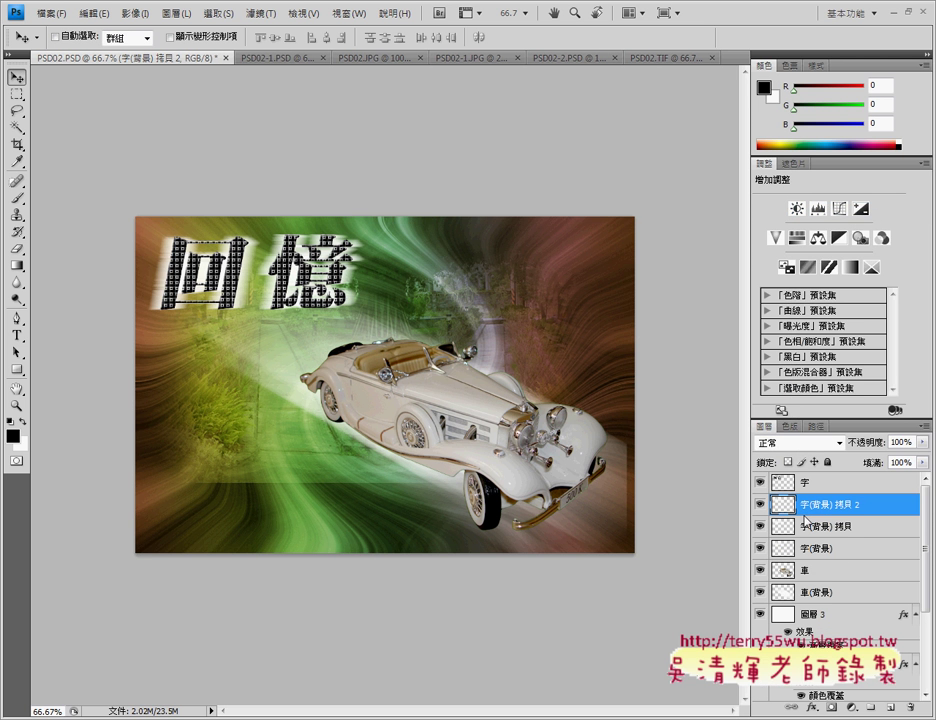
pyautogui.rightClick(837, 504)
pyautogui.click(845, 214)
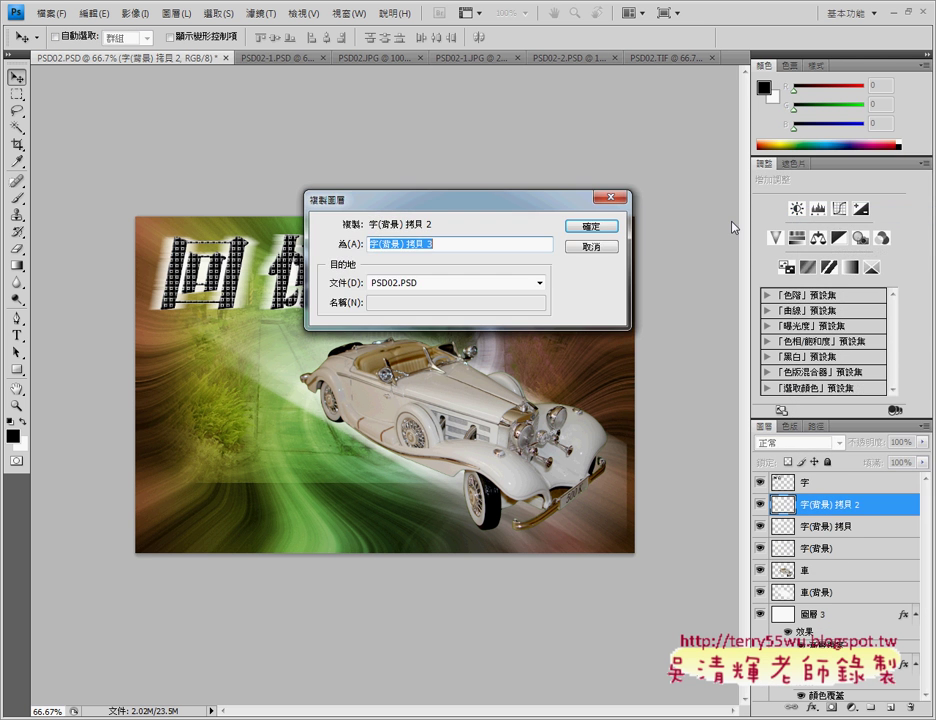
pyautogui.click(611, 232)
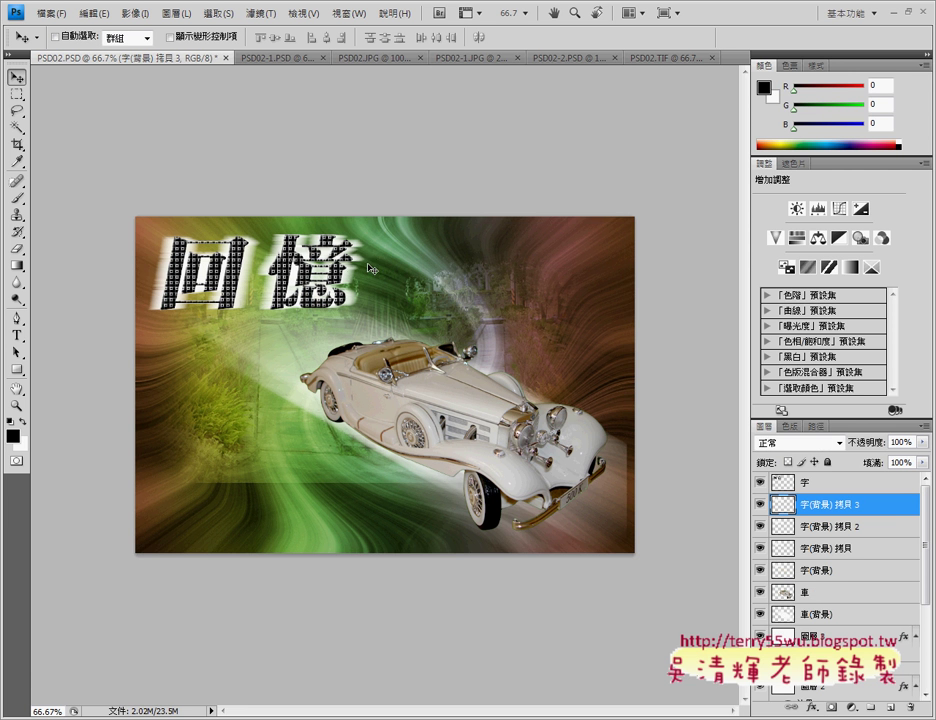
# After checking PSD02.TIF, duplicate the original 字(背景) again as 字(背景) 拷貝 4
pyautogui.click(656, 58)
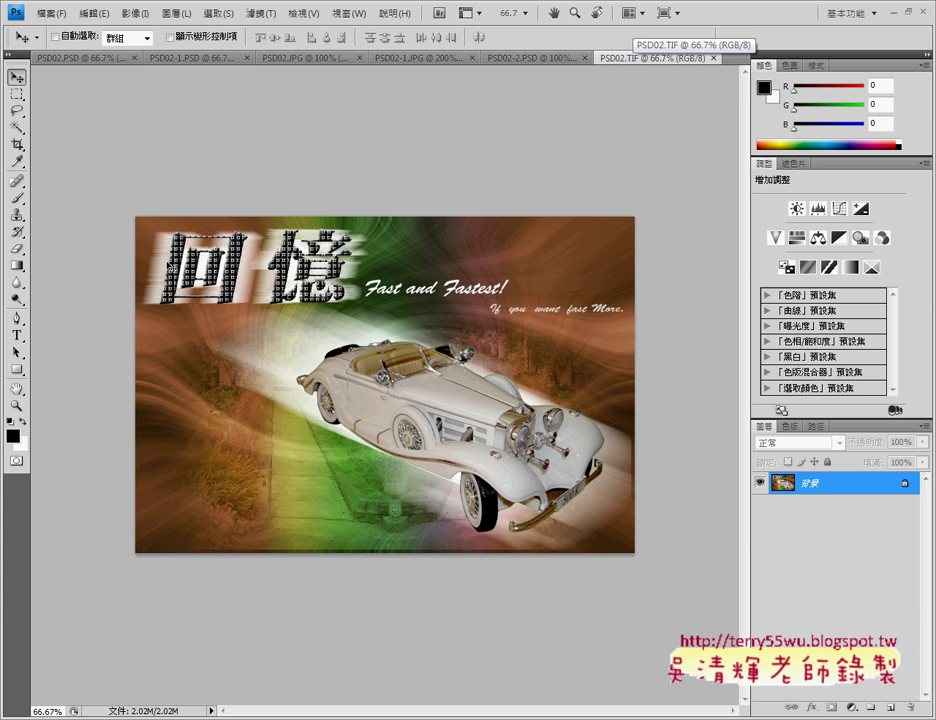
pyautogui.click(66, 57)
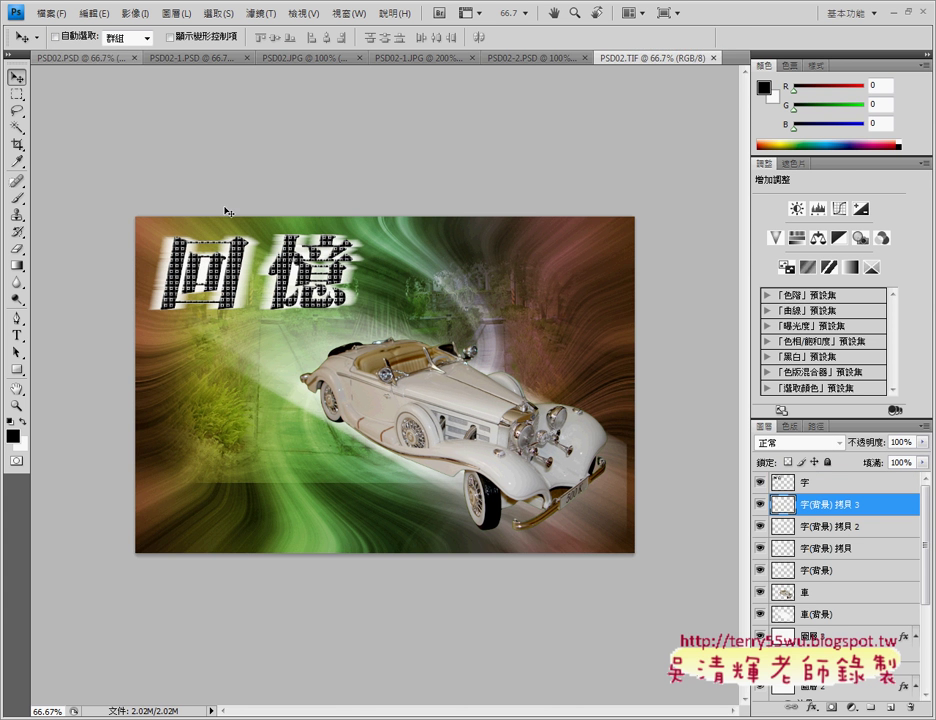
pyautogui.click(800, 484)
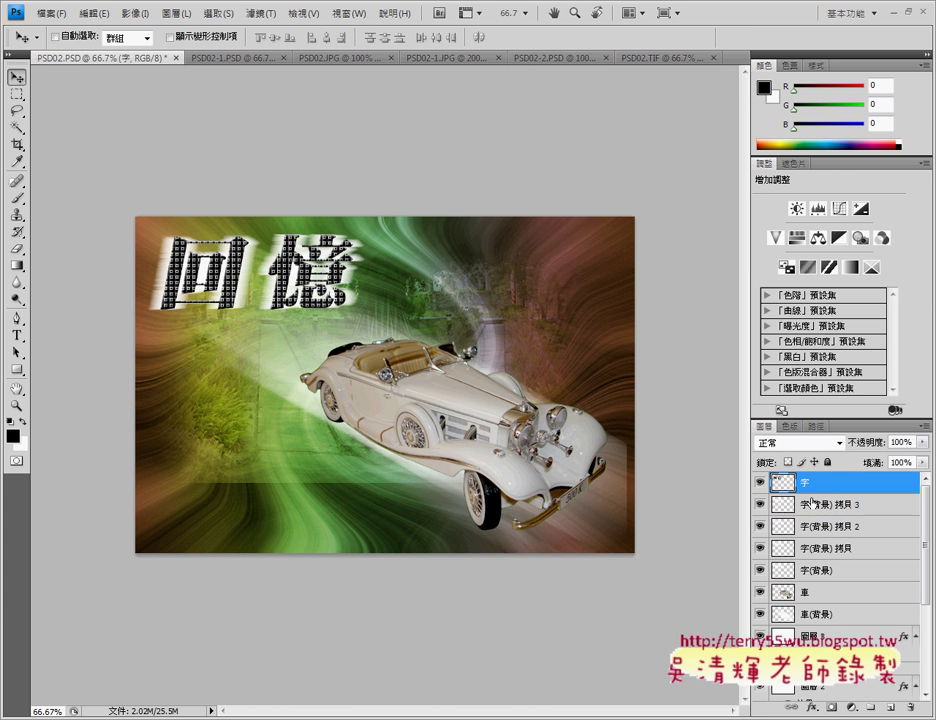
pyautogui.click(812, 505)
pyautogui.click(833, 572)
pyautogui.rightClick(831, 574)
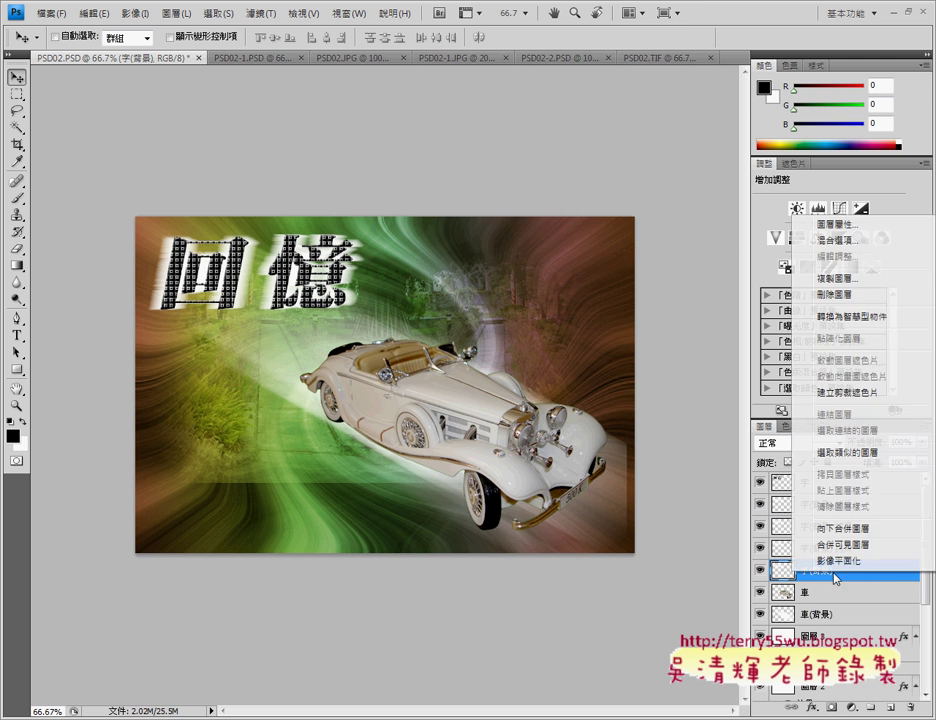
pyautogui.click(884, 276)
pyautogui.click(590, 227)
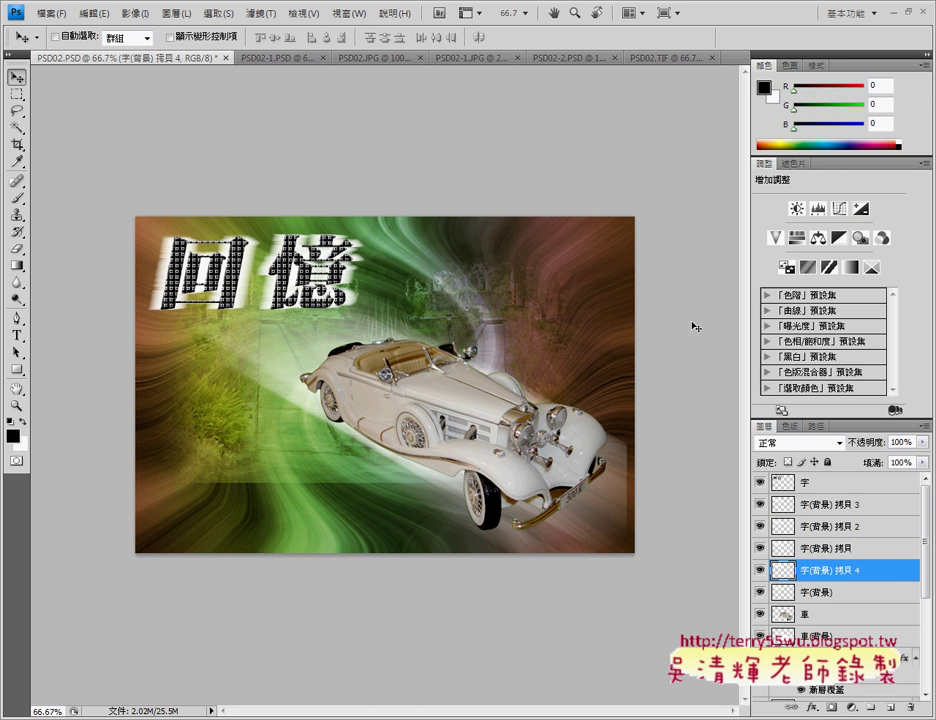
# Nudge the 拷貝 3 and 拷貝 2 copies left to offset the white streaks
pyautogui.hotkey('alt', ']')
pyautogui.hotkey('alt', ']')
pyautogui.hotkey('alt', ']')
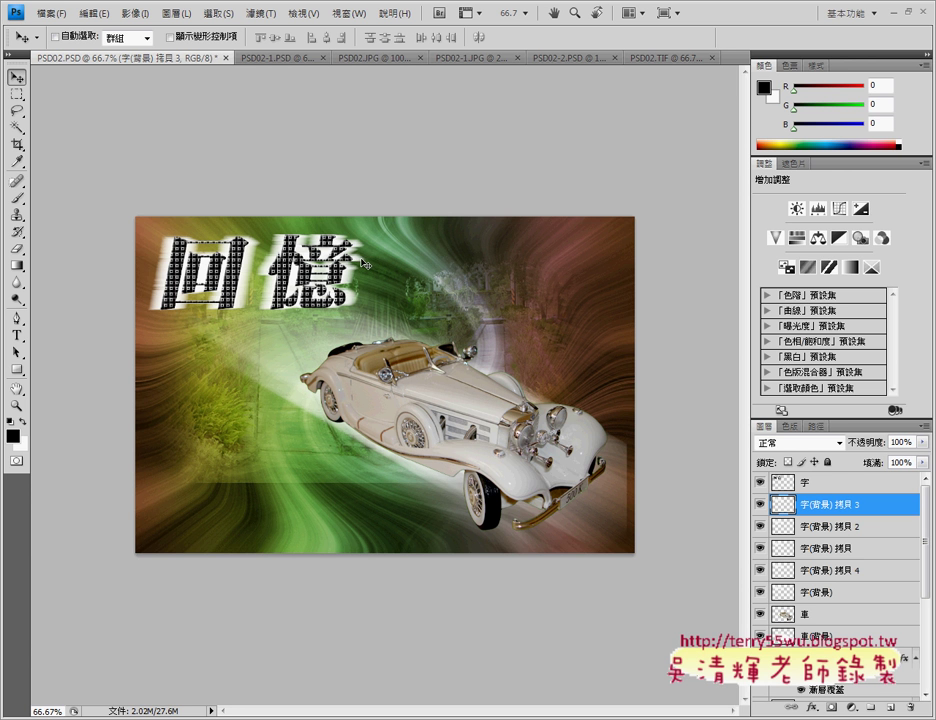
pyautogui.press('Left')
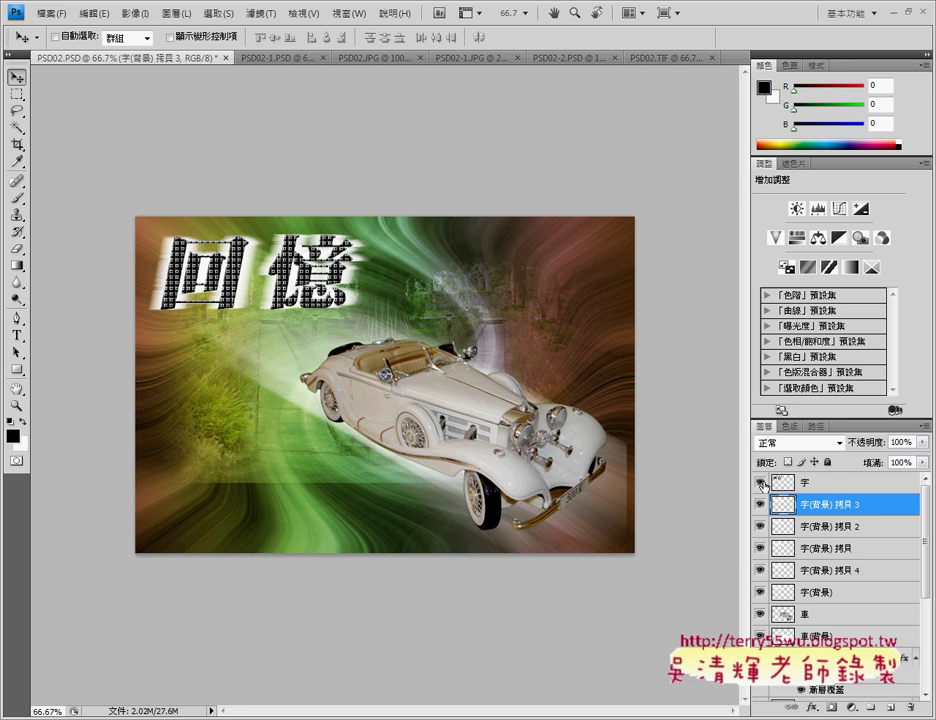
pyautogui.hotkey('alt', '[')
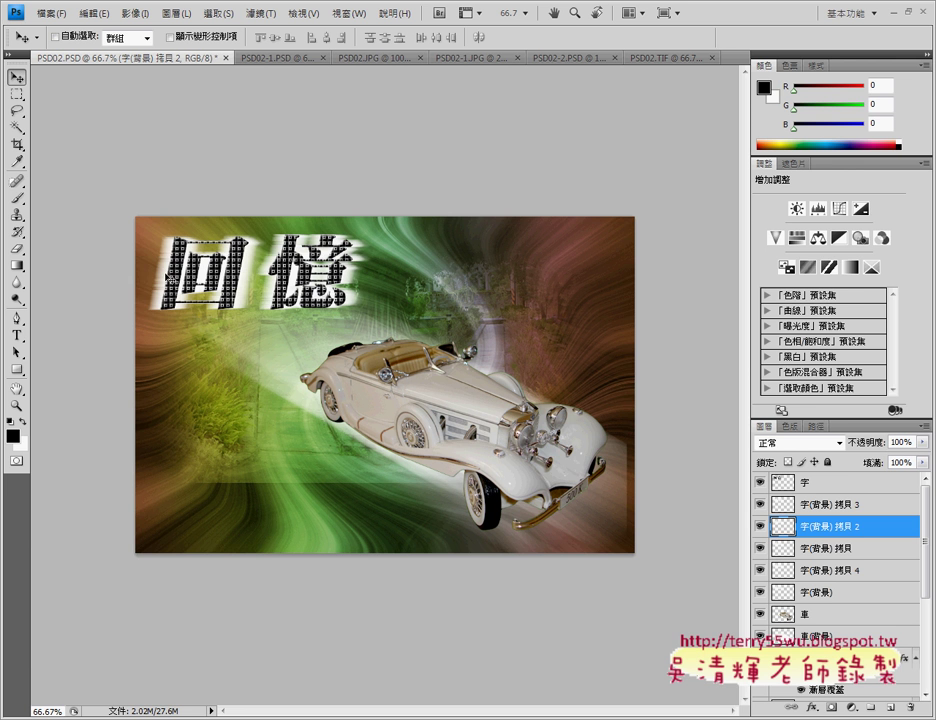
pyautogui.press('Left')
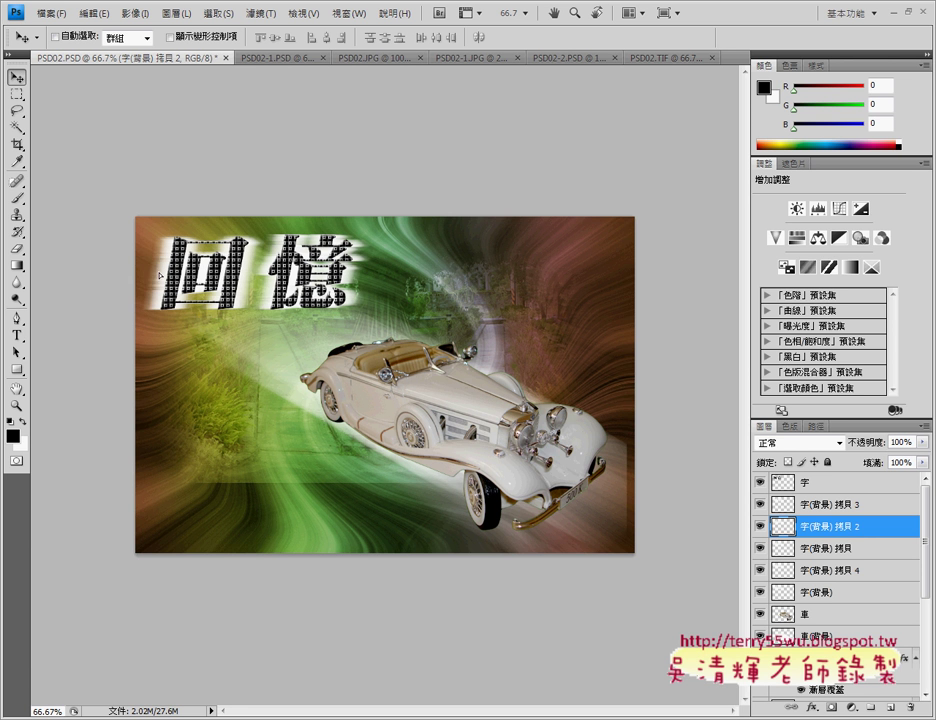
pyautogui.click(832, 552)
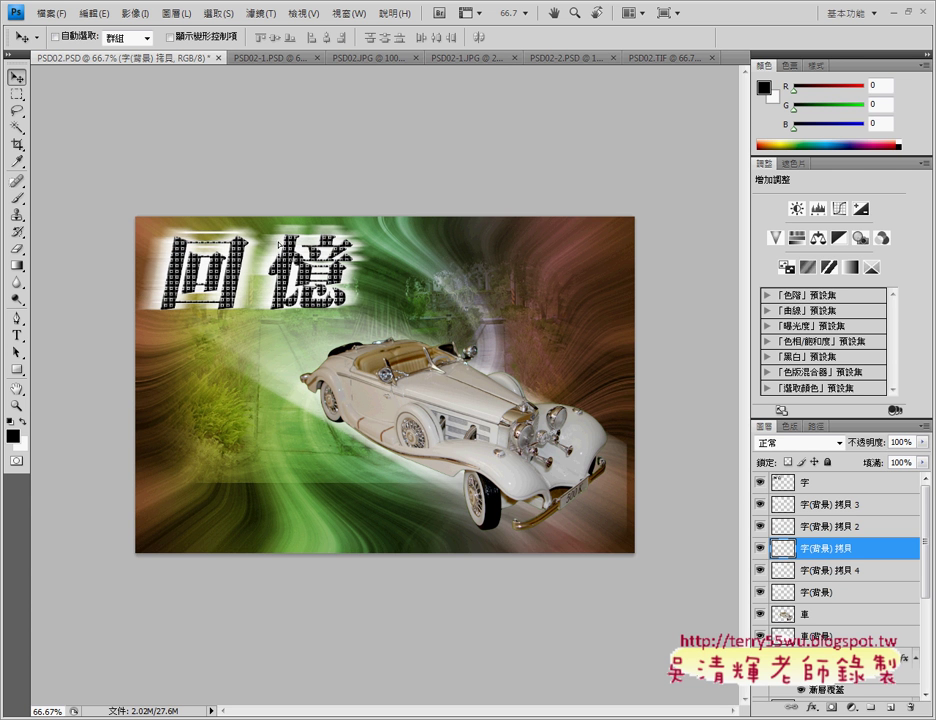
pyautogui.click(270, 243)
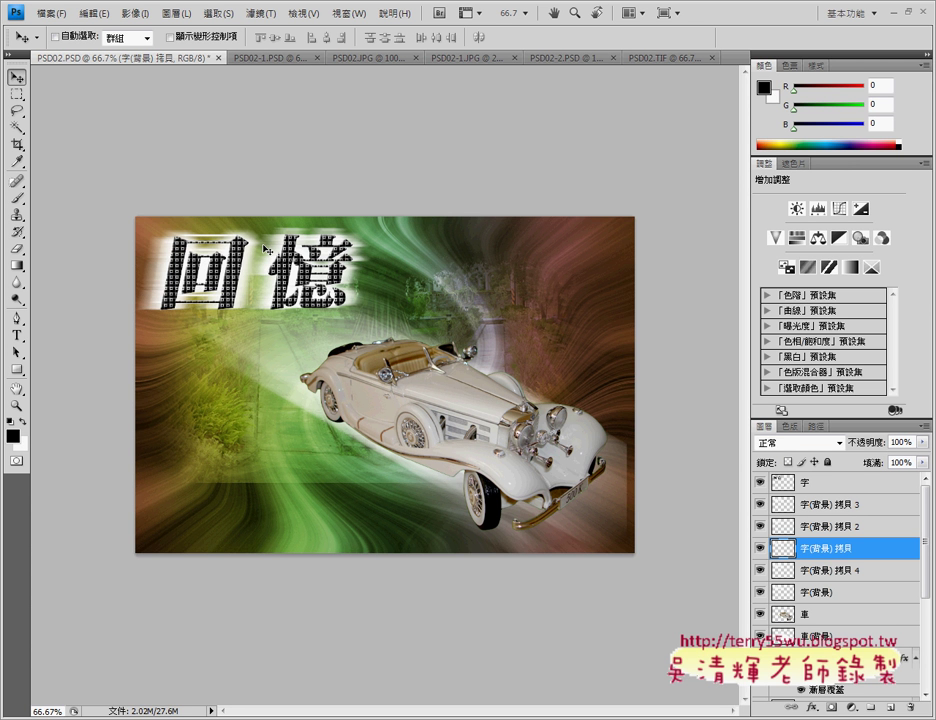
pyautogui.hotkey('alt', ']')
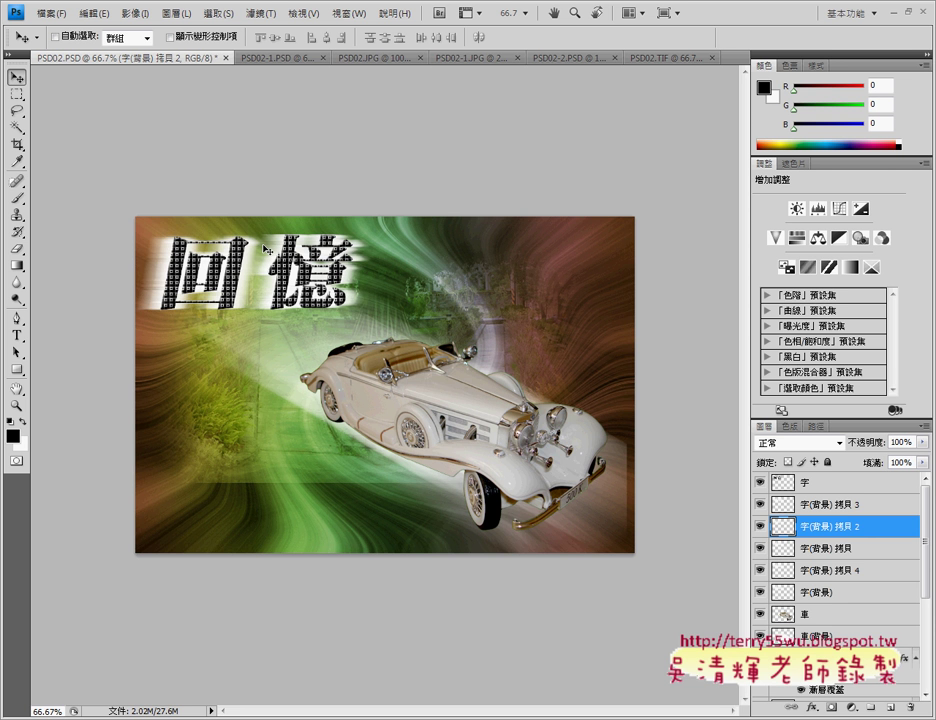
# Compare PSD02.PSD with the finished PSD02.TIF reference, then bring up the TQC exercise PDF
pyautogui.click(671, 60)
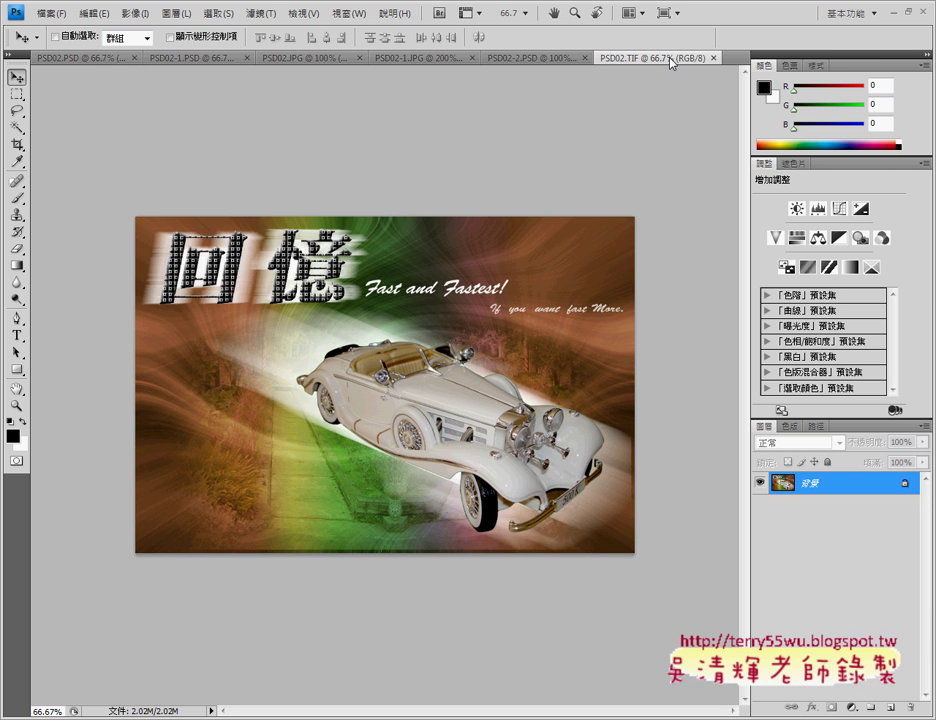
pyautogui.click(63, 60)
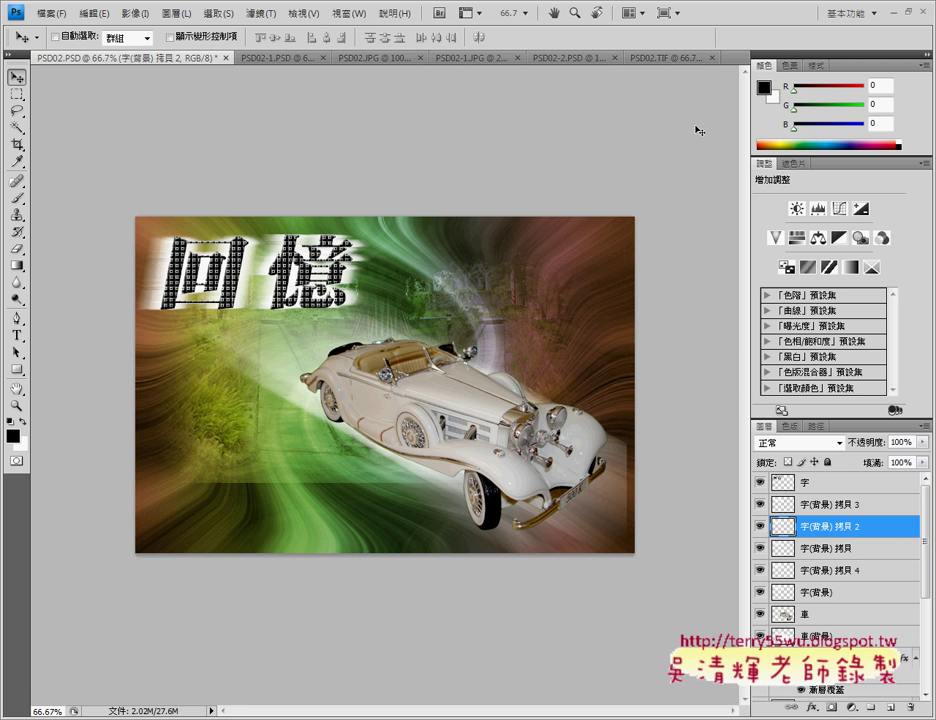
pyautogui.click(671, 58)
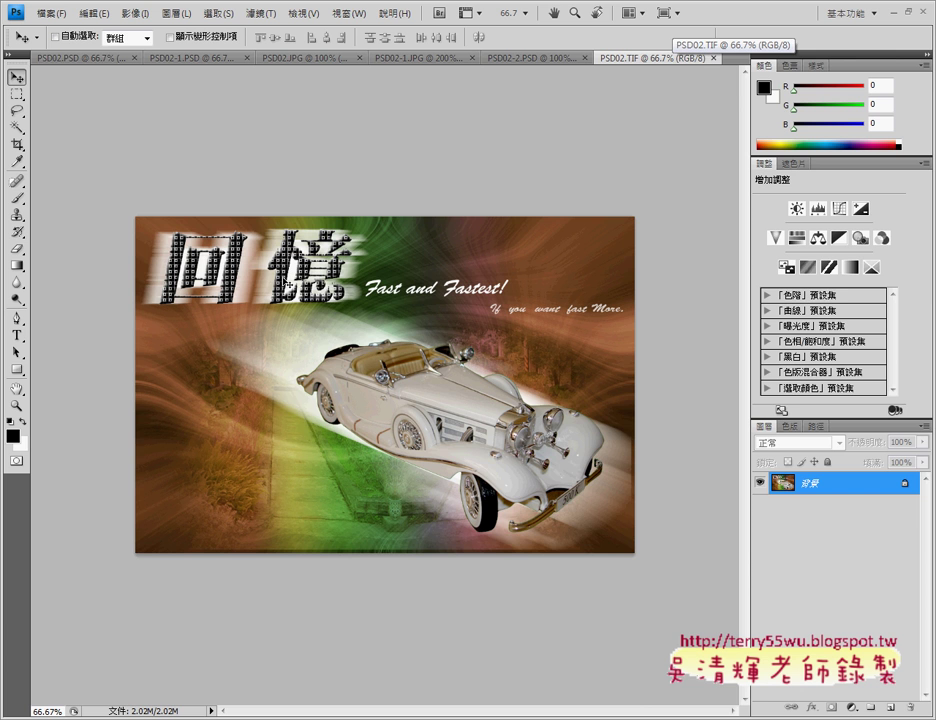
pyautogui.hotkey('alt', 'Tab')
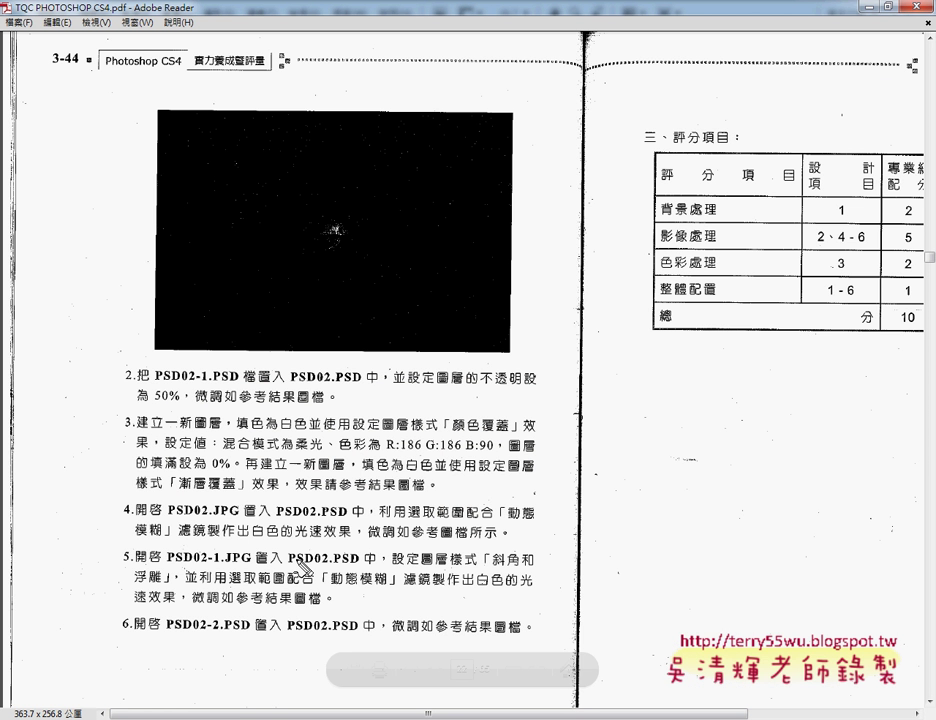
# Briefly circle instruction item 5 on page 22, clear the markup, and minimize Adobe Reader
pyautogui.moveTo(187, 620); pyautogui.dragTo(258, 620)
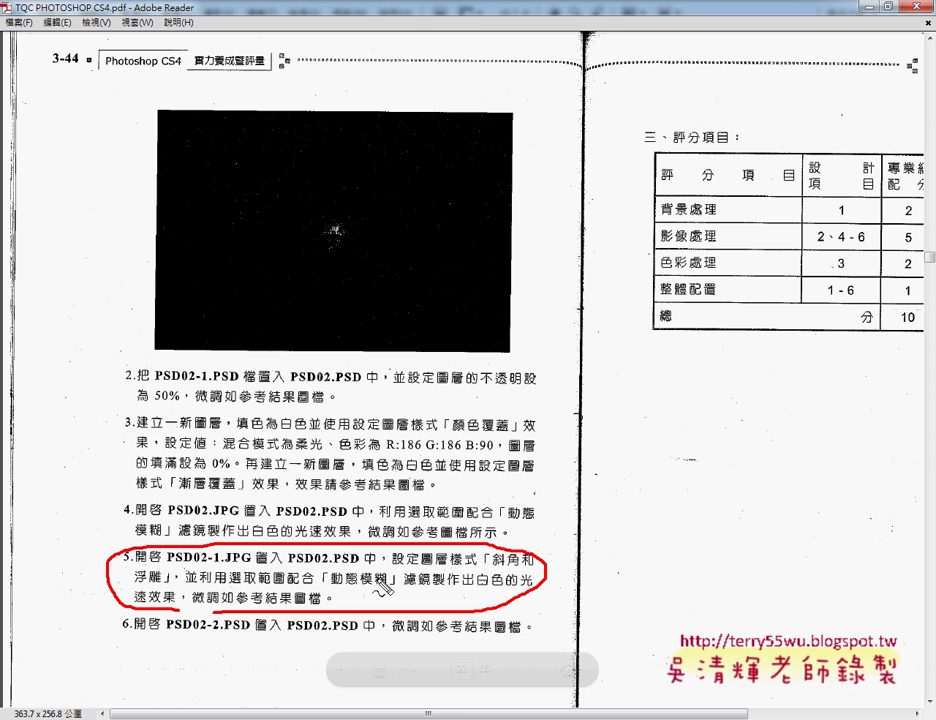
pyautogui.press('Escape')
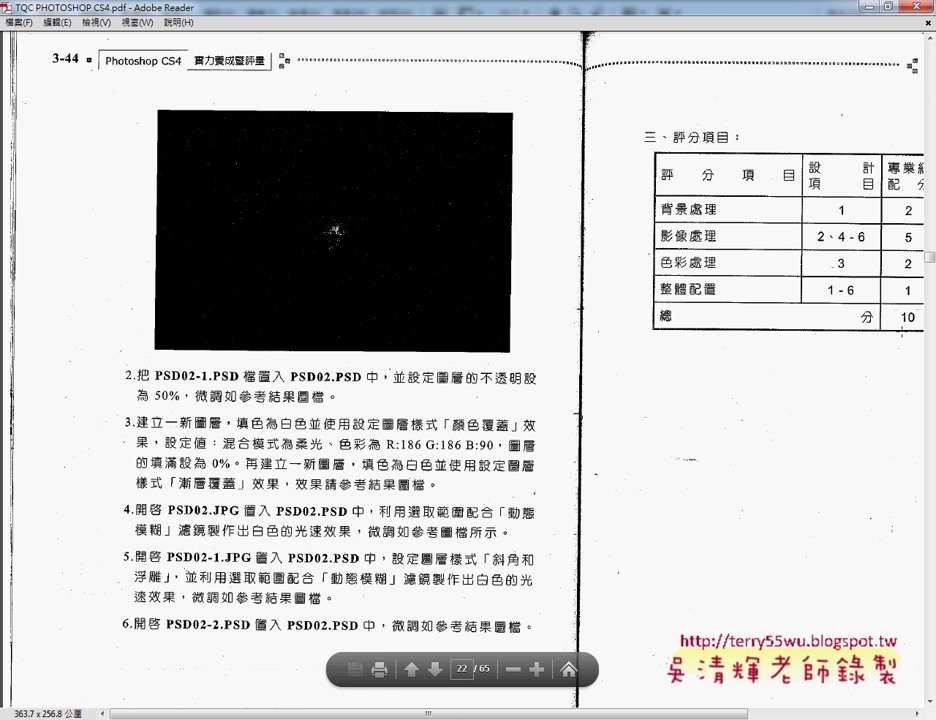
pyautogui.click(864, 6)
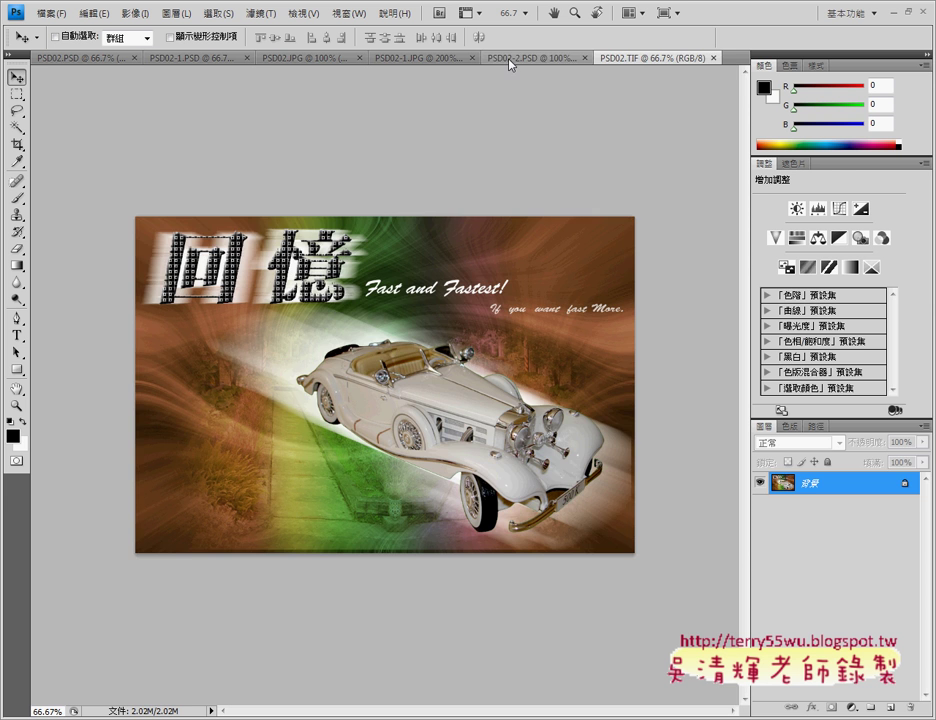
# In PSD02-2.PSD, hide and reshow the green backing 圖層 2 to inspect the white slogan
pyautogui.click(511, 60)
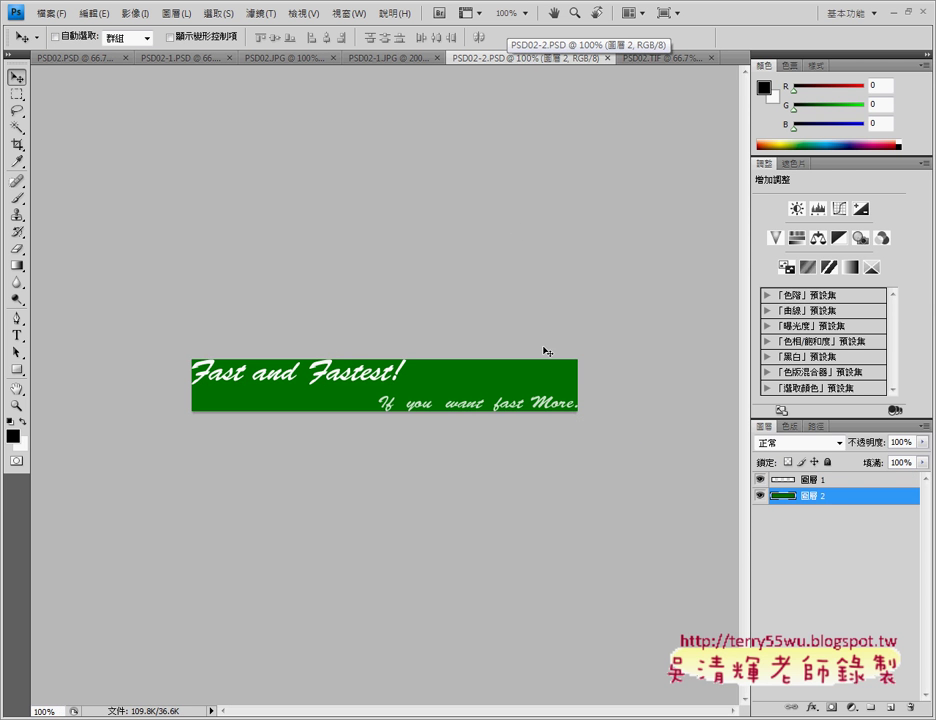
pyautogui.click(642, 60)
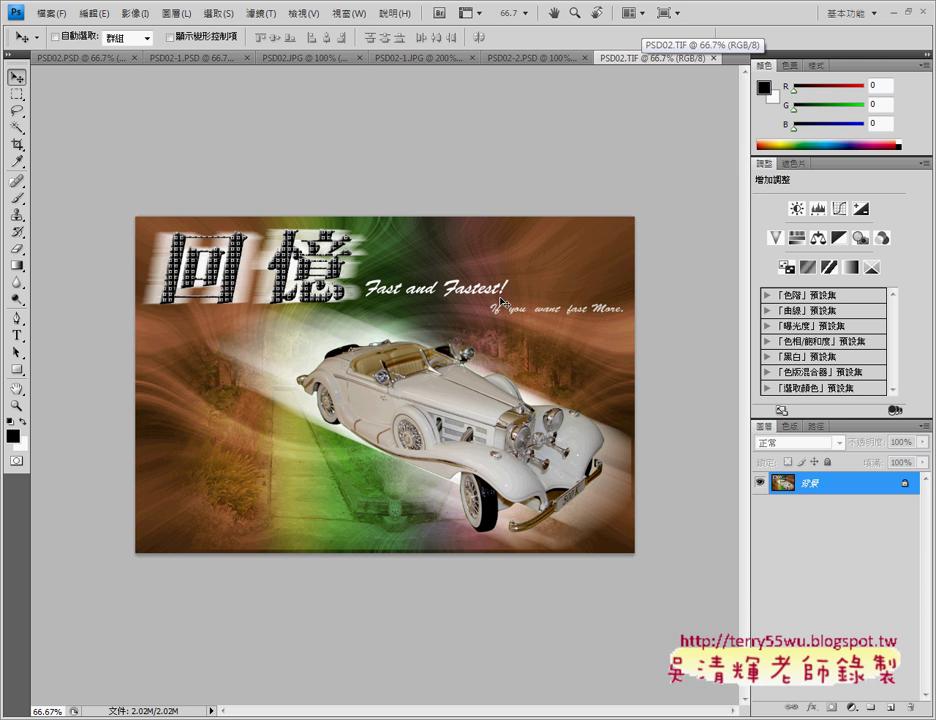
pyautogui.click(526, 60)
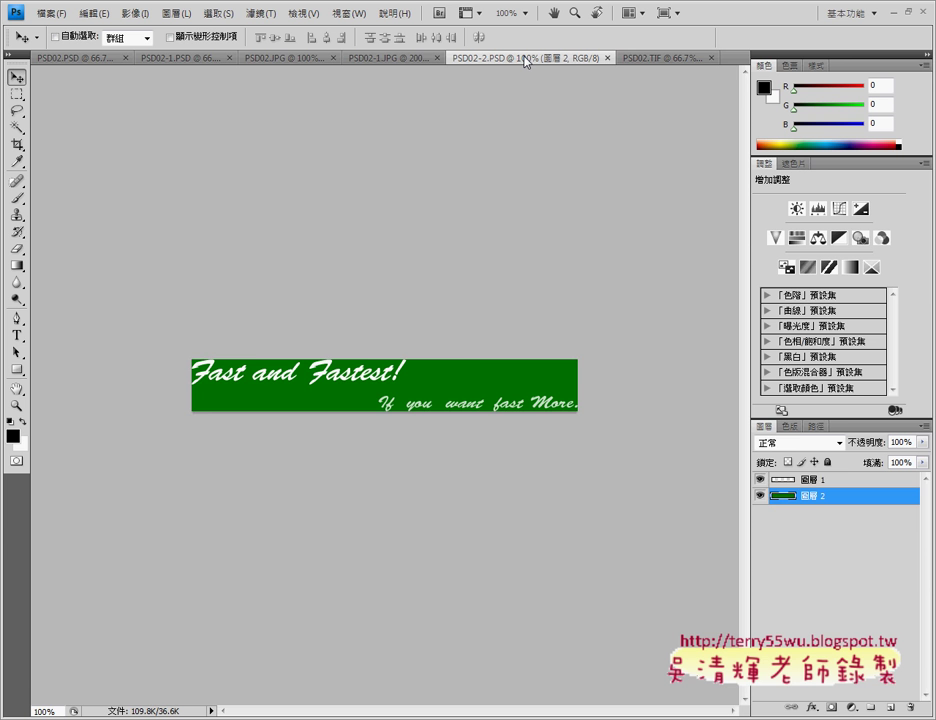
pyautogui.moveTo(524, 59); pyautogui.dragTo(564, 61)
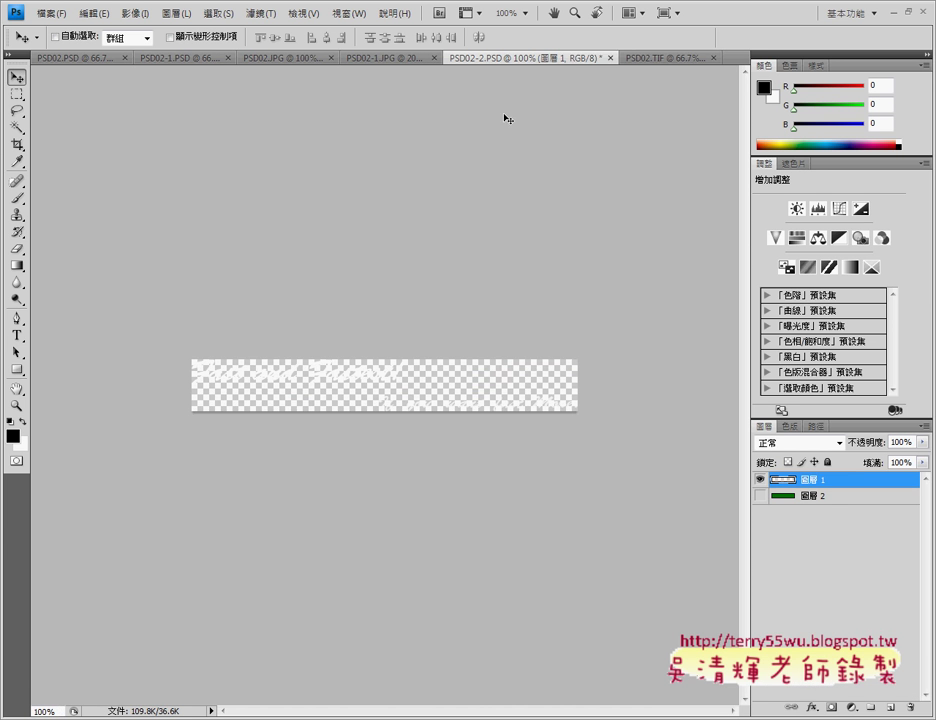
pyautogui.click(761, 496)
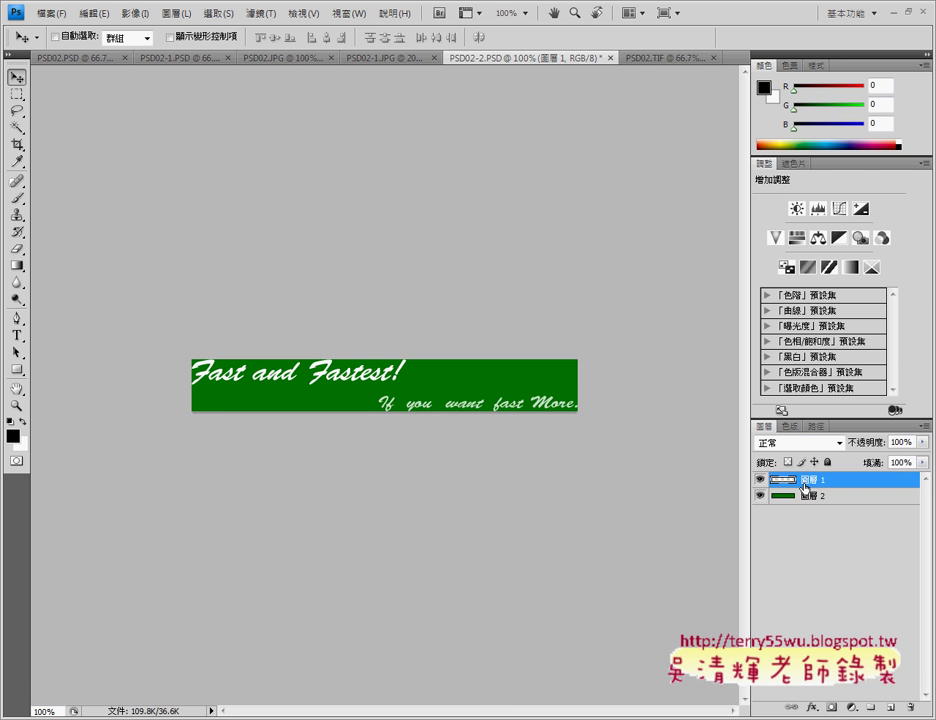
pyautogui.click(792, 496)
# Duplicate the slogan layer 圖層 1 into the PSD02.PSD document
pyautogui.click(801, 484)
pyautogui.rightClick(802, 484)
pyautogui.click(840, 188)
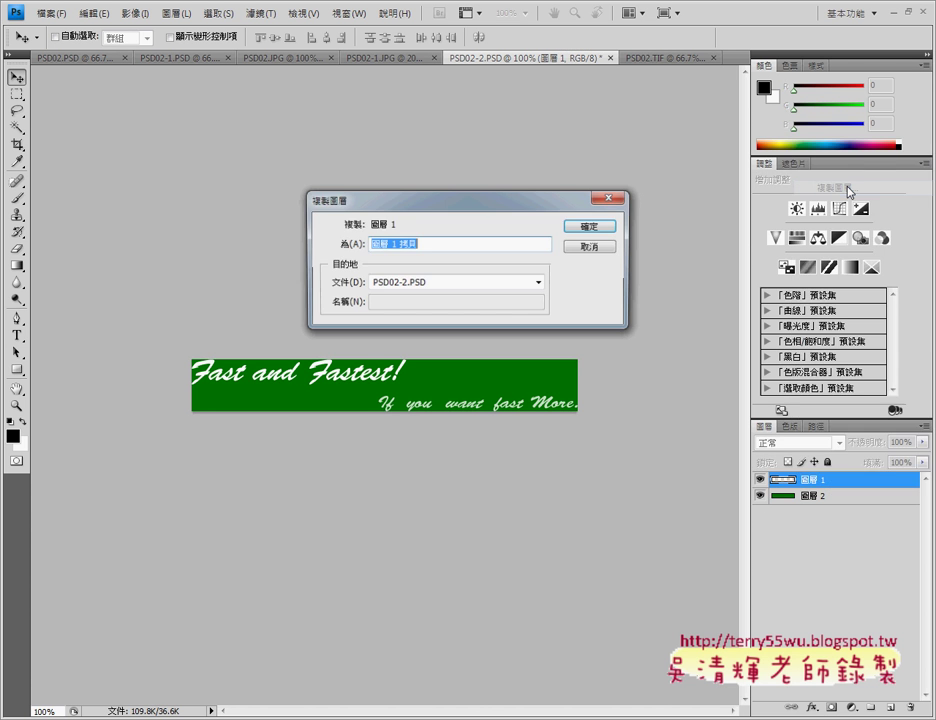
pyautogui.click(450, 283)
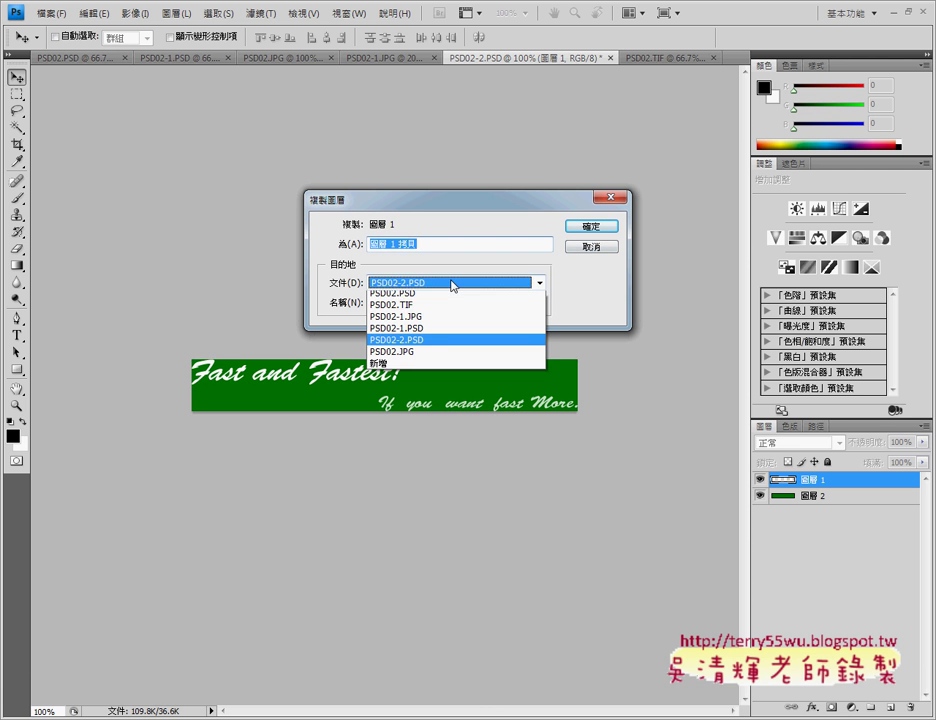
pyautogui.click(390, 296)
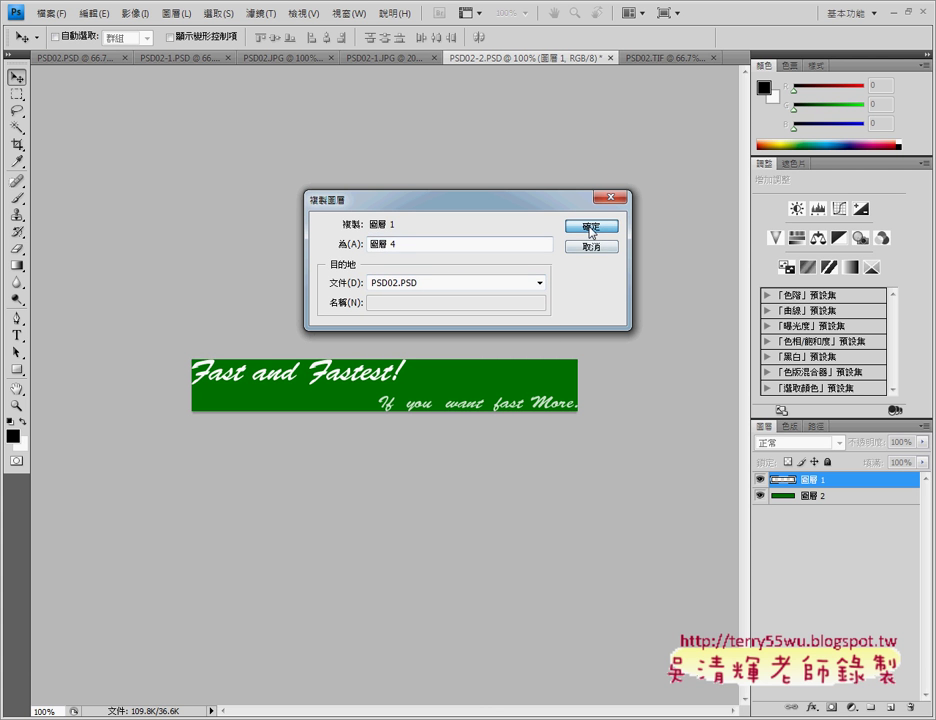
pyautogui.click(591, 226)
# Move the 'Fast and Fastest!' slogan right of the 回憶 title, checking against PSD02.TIF
pyautogui.click(72, 62)
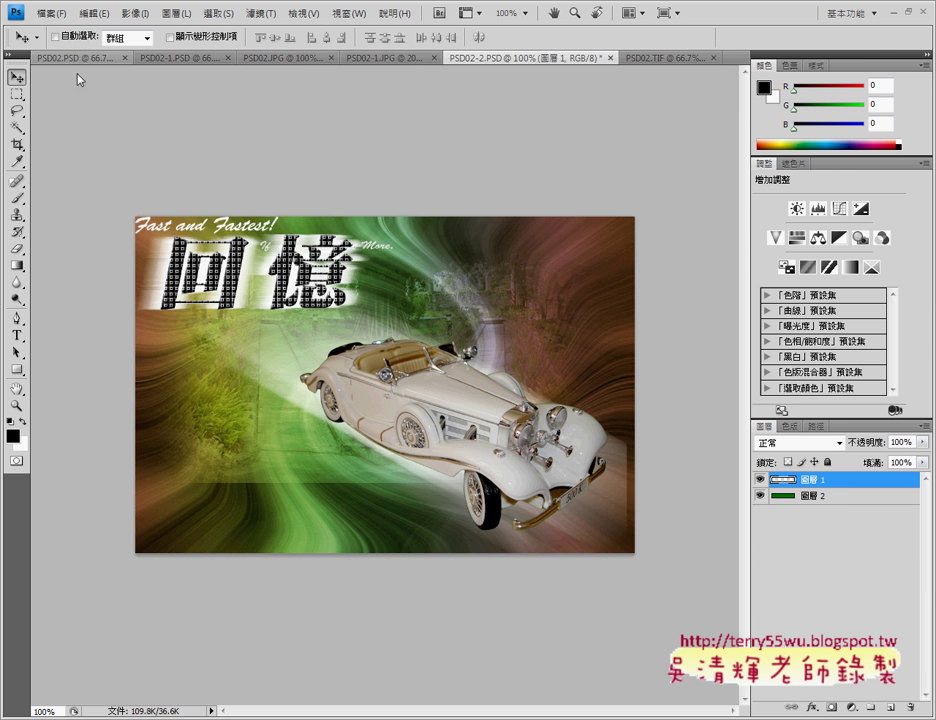
pyautogui.moveTo(227, 157)
pyautogui.mouseDown()
pyautogui.moveTo(355, 245)
pyautogui.moveTo(468, 281)
pyautogui.mouseUp()
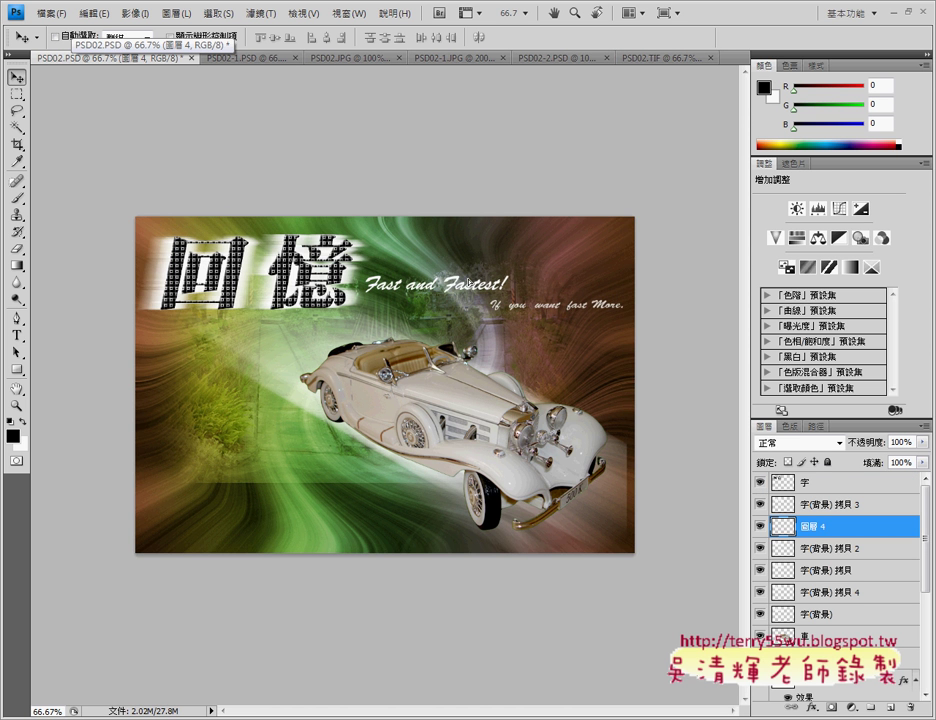
pyautogui.click(657, 60)
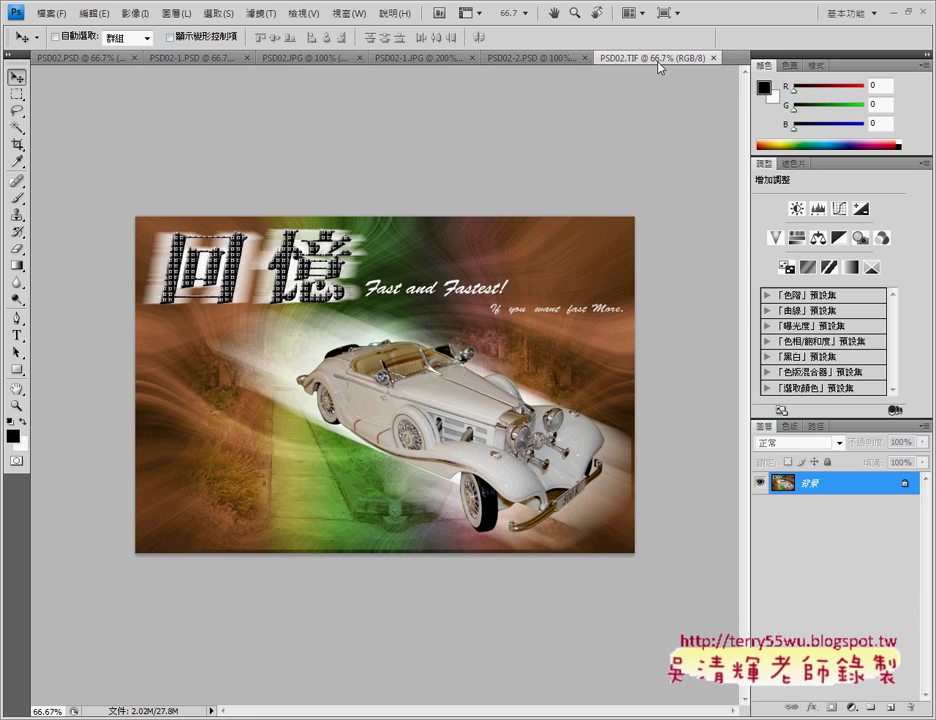
pyautogui.click(105, 60)
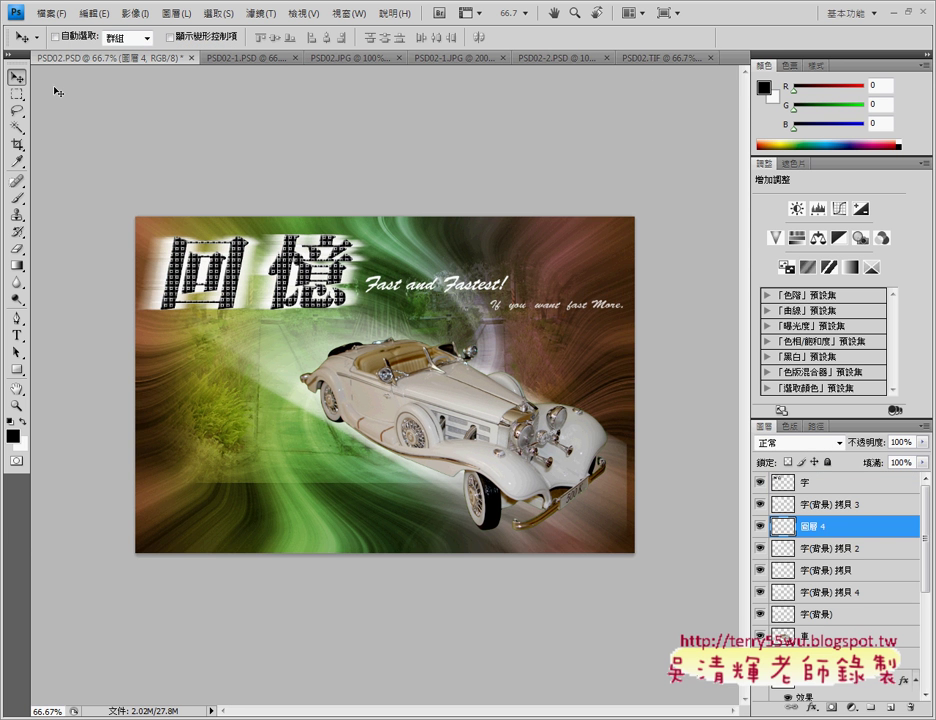
# Save As PSD02.psd in folder 210, overwriting the existing file and accepting compatibility options
pyautogui.click(48, 14)
pyautogui.click(75, 205)
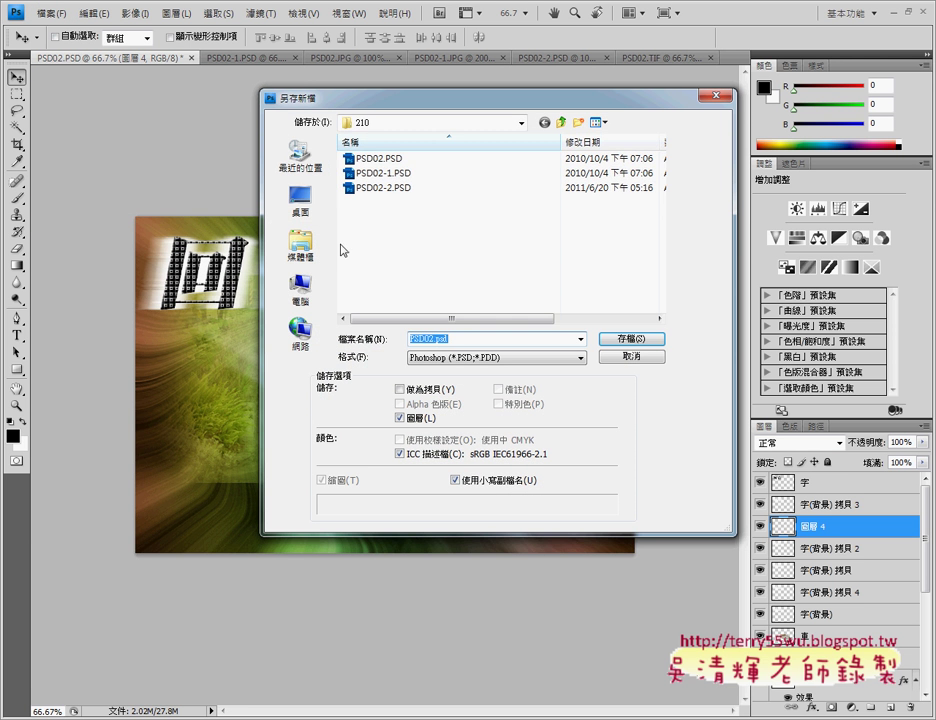
pyautogui.click(299, 200)
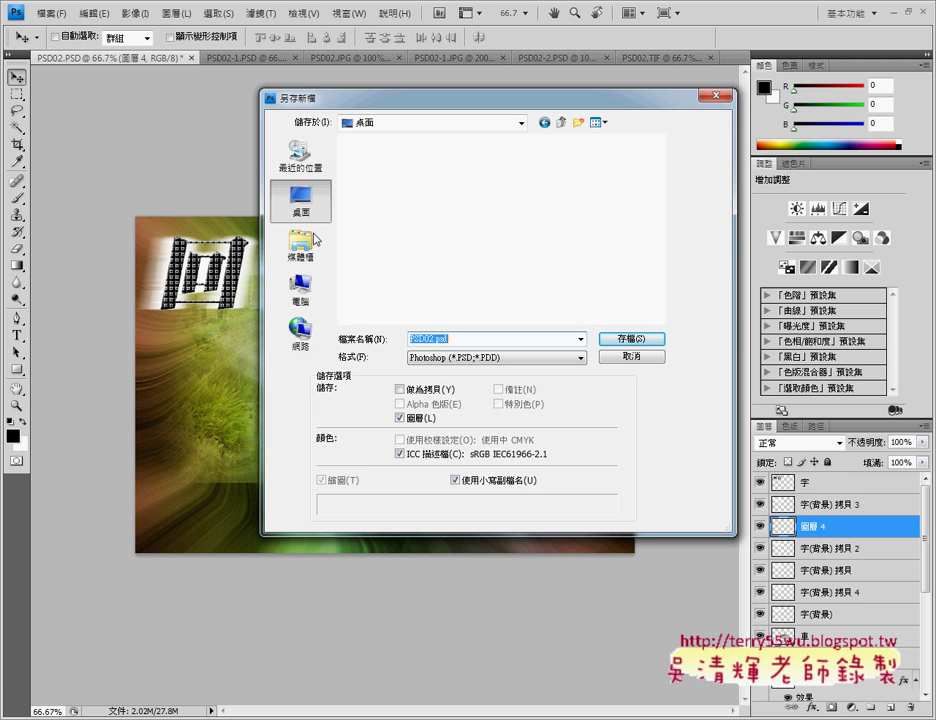
pyautogui.write('21')
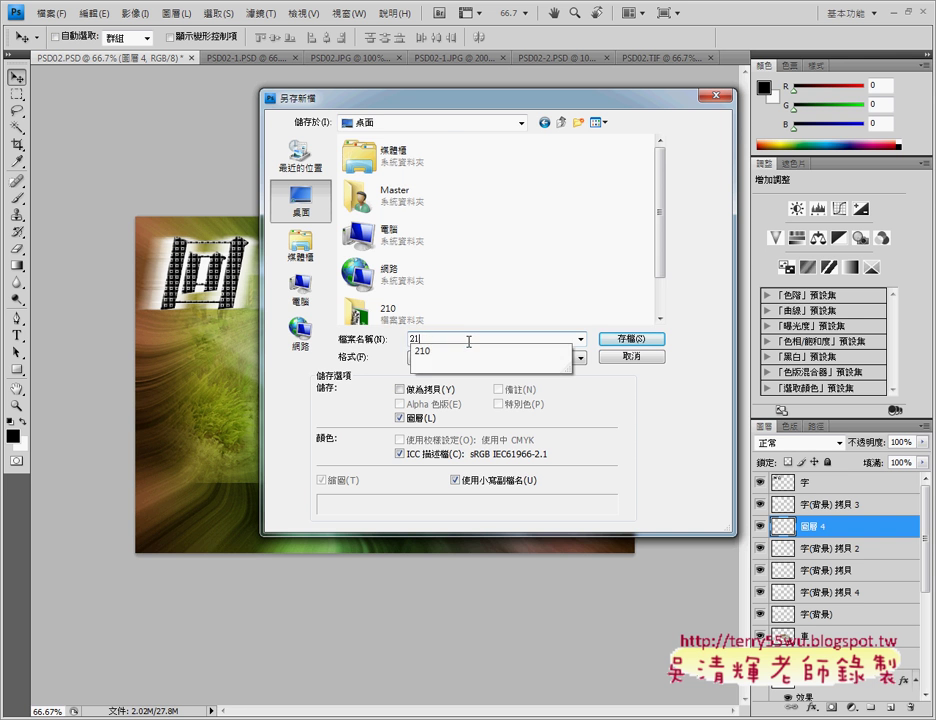
pyautogui.write('0')
pyautogui.click(633, 344)
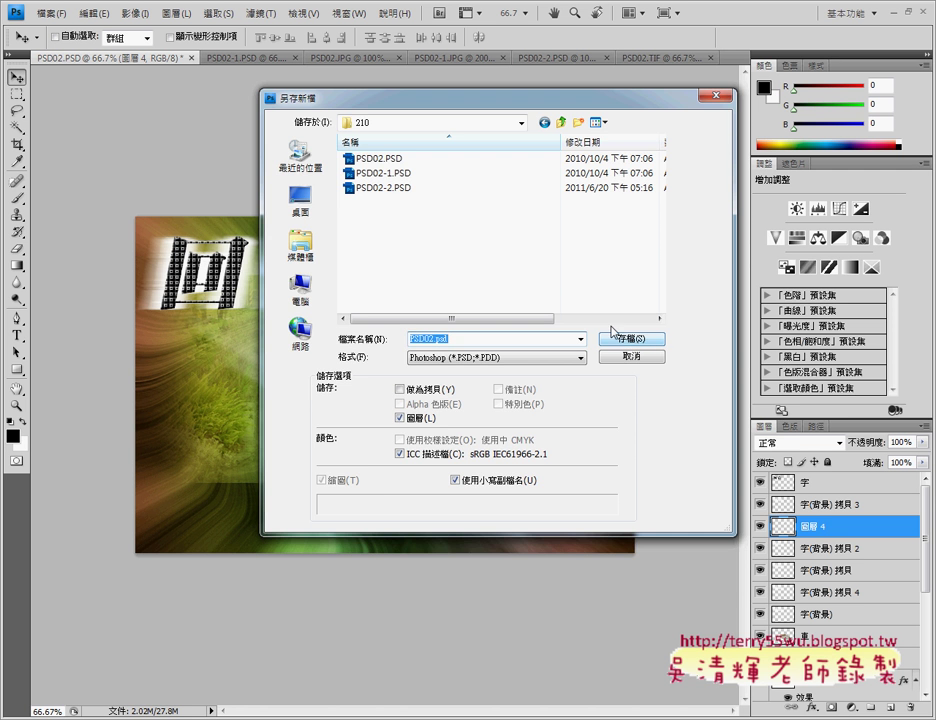
pyautogui.moveTo(521, 100); pyautogui.dragTo(570, 170)
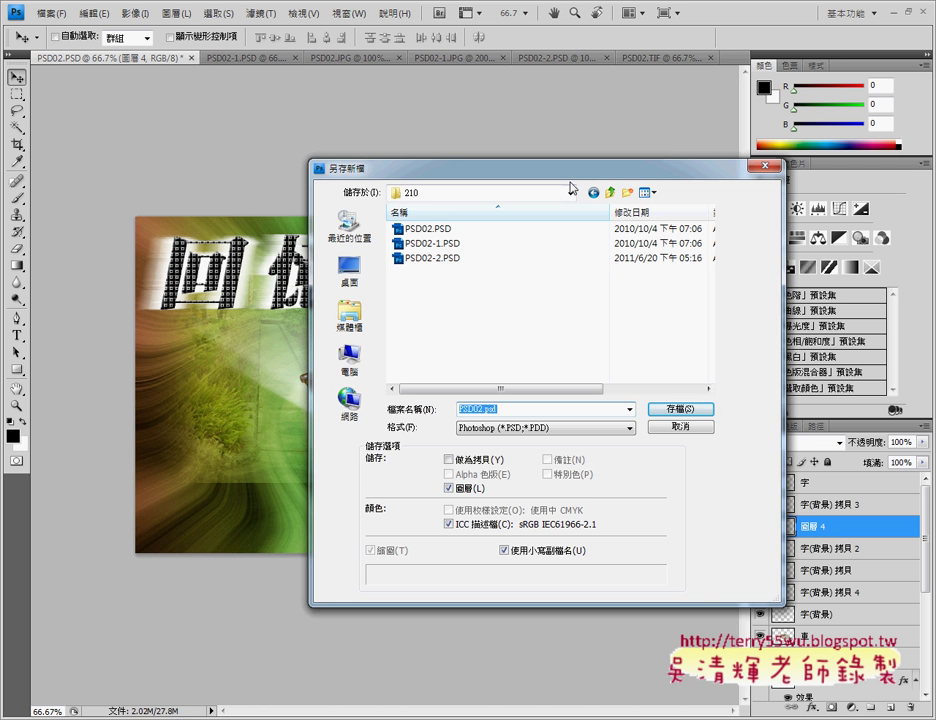
pyautogui.click(698, 410)
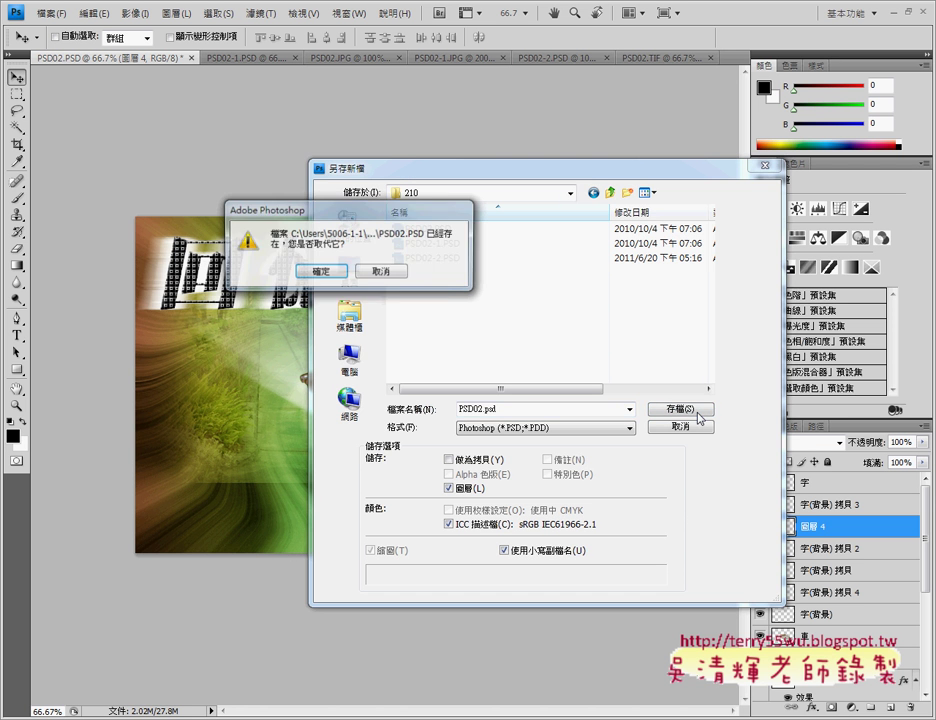
pyautogui.click(329, 274)
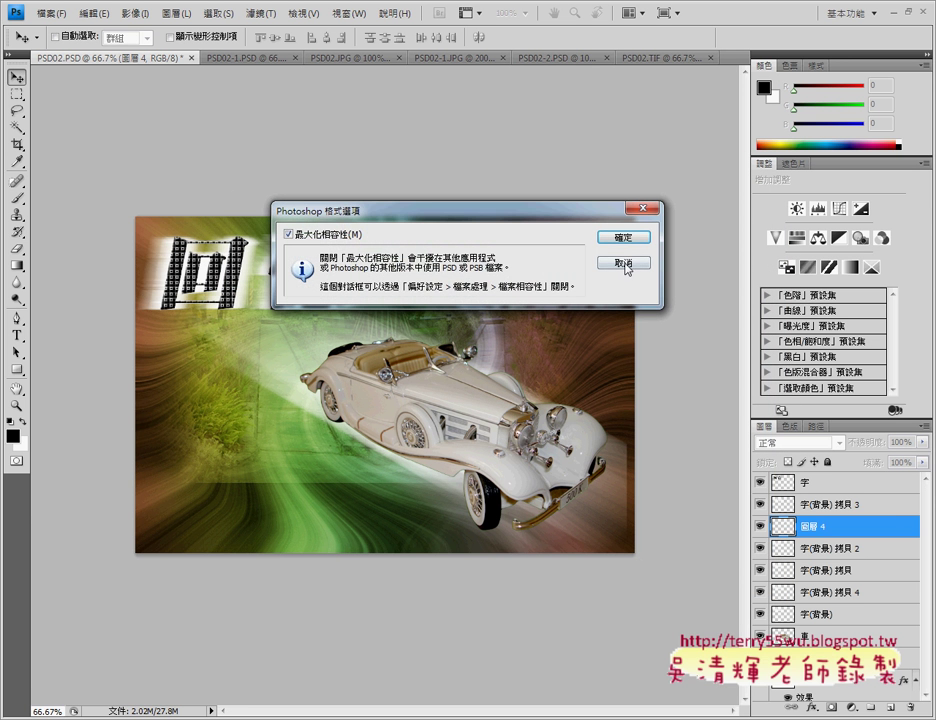
pyautogui.click(619, 294)
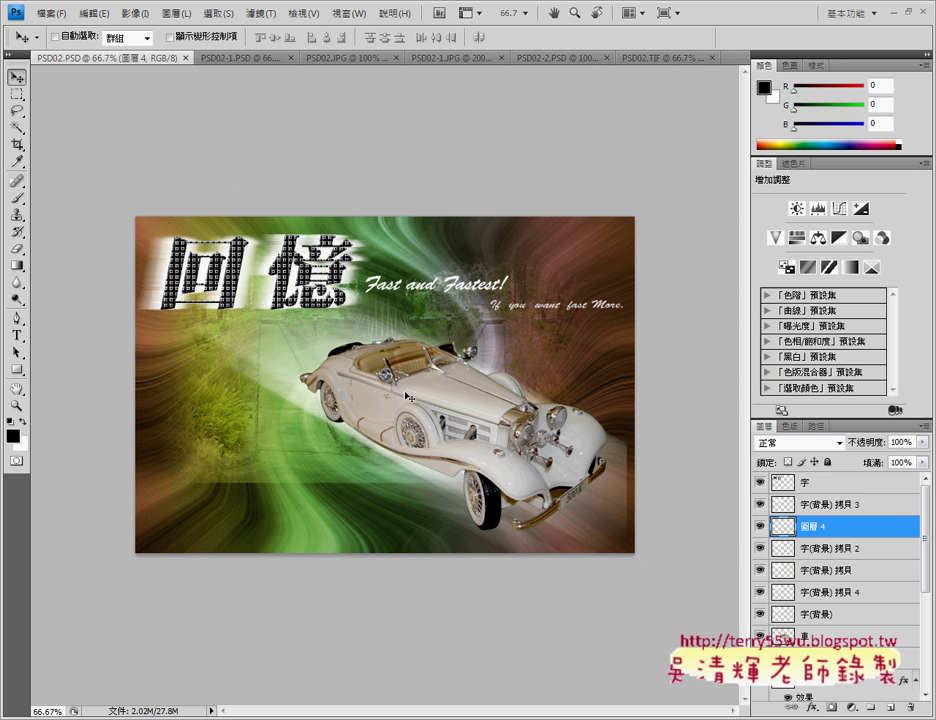